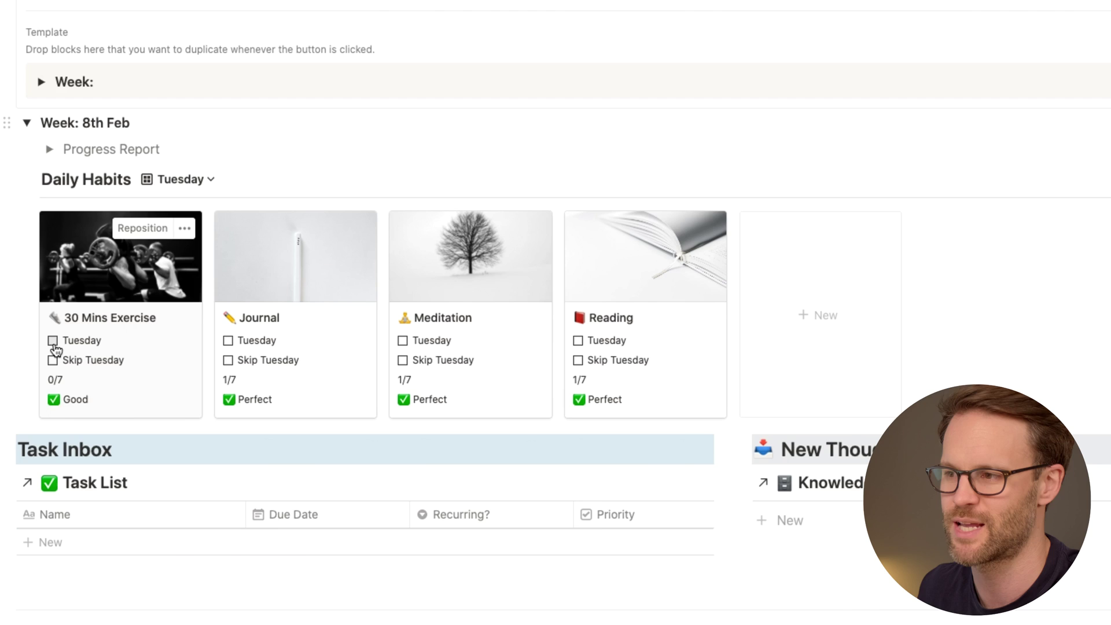
- Tick Tuesday on the 30 Mins Exercise, Journal and Meditation habit cards
click(53, 341)
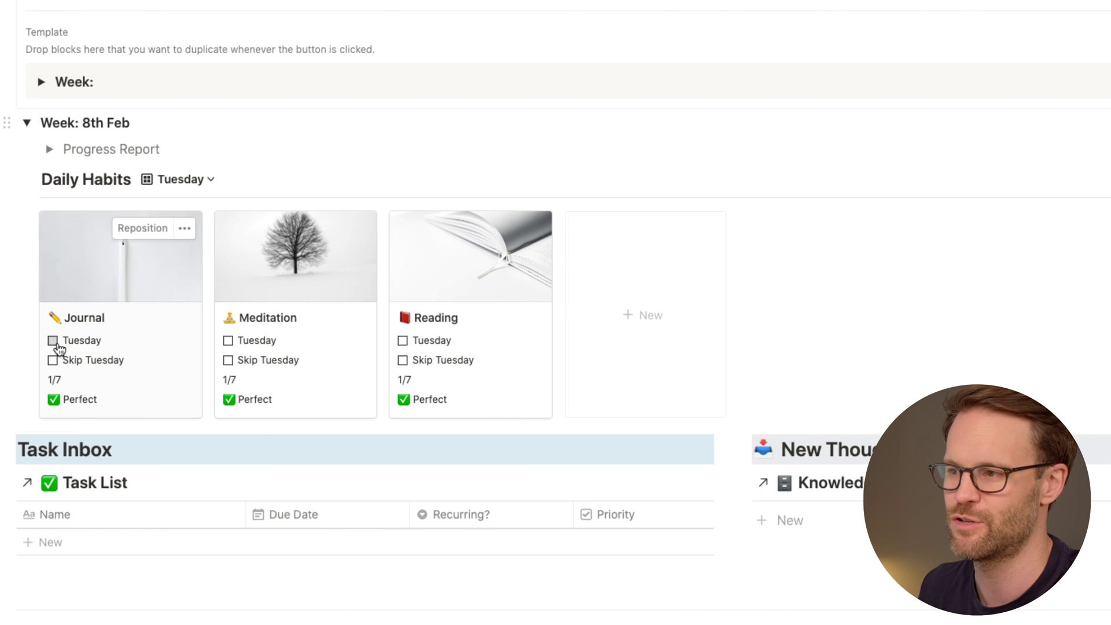
click(53, 341)
click(53, 341)
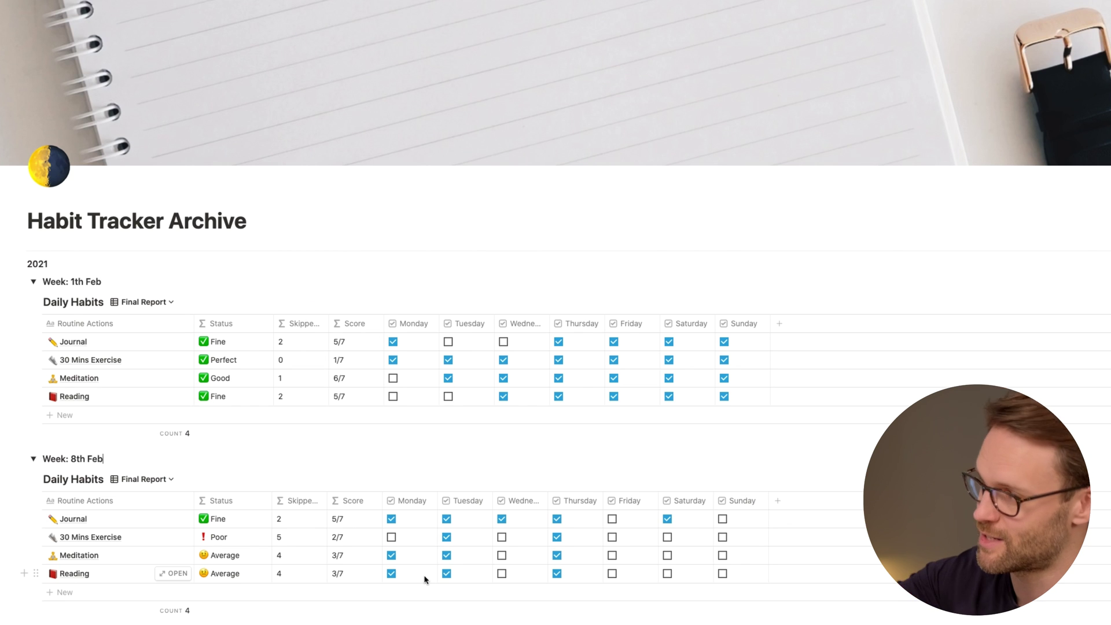
scroll(417, 573, down, 5)
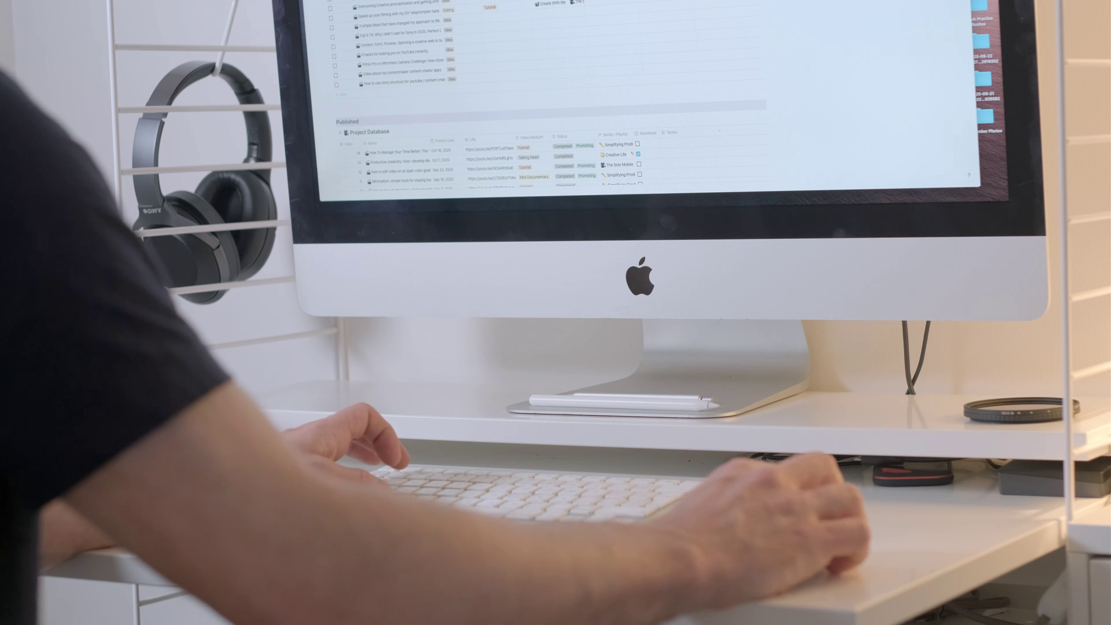
- Bring up a Project Database entry in a preview panel
key(super+n)
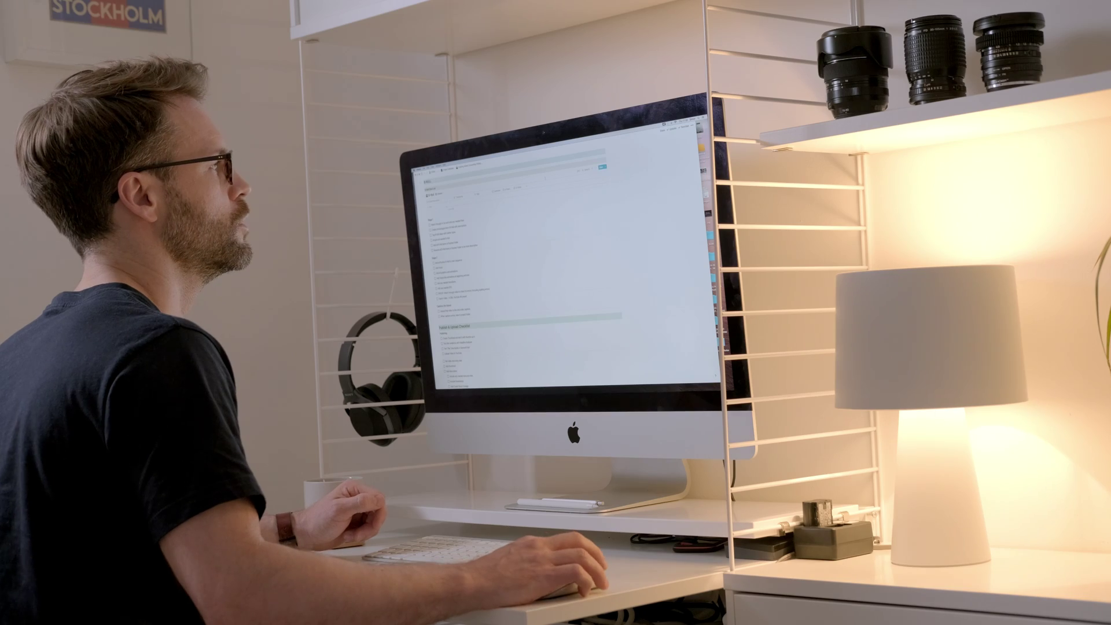
mouse_move(575, 386)
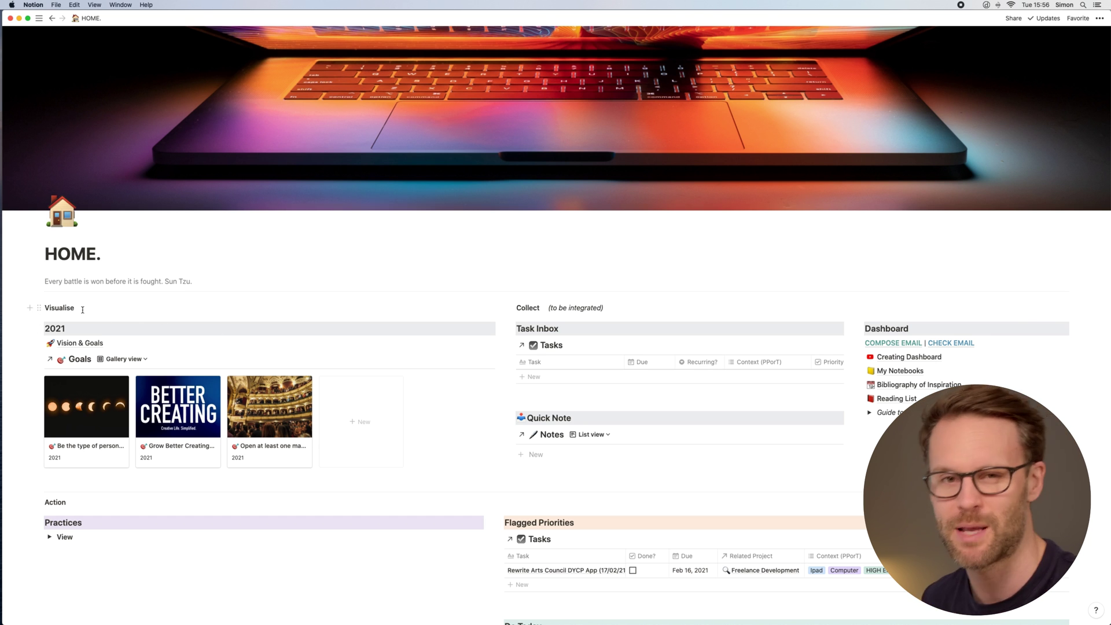
- Open Vision & Goals, then expand and re-collapse the past-year review and 2021 goals toggles
click(74, 348)
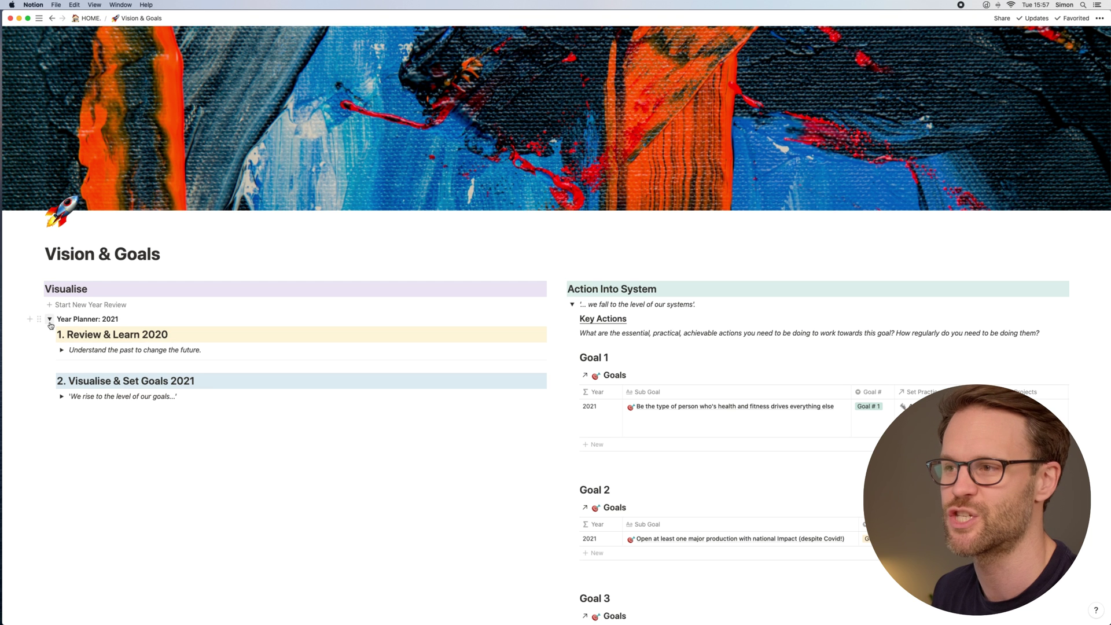
click(62, 350)
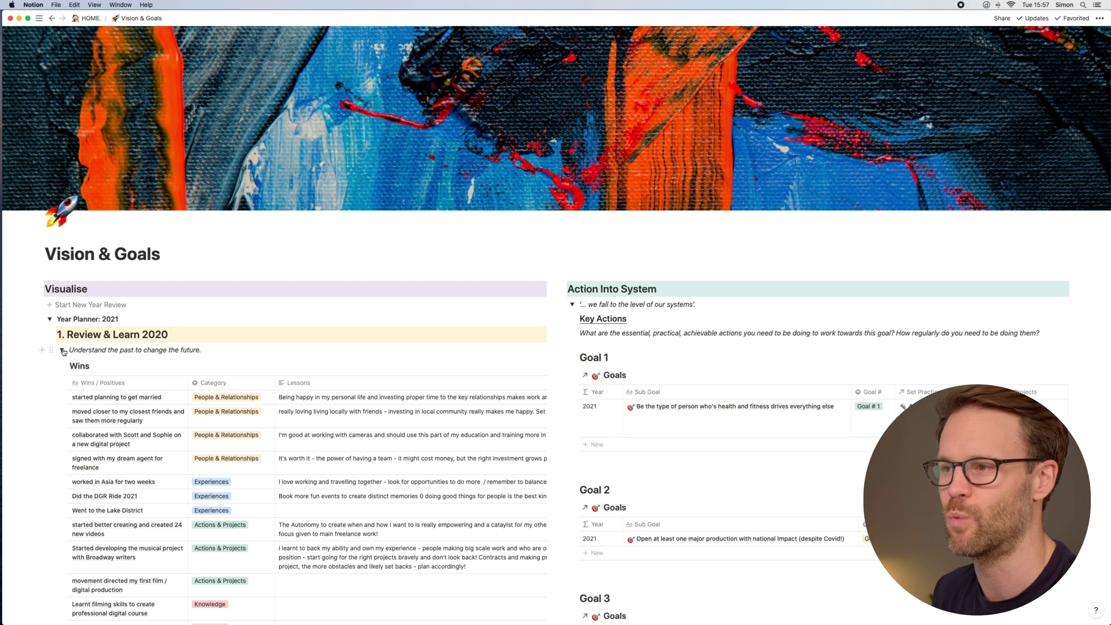
click(62, 350)
click(61, 397)
scroll(62, 382, down, 2)
click(61, 359)
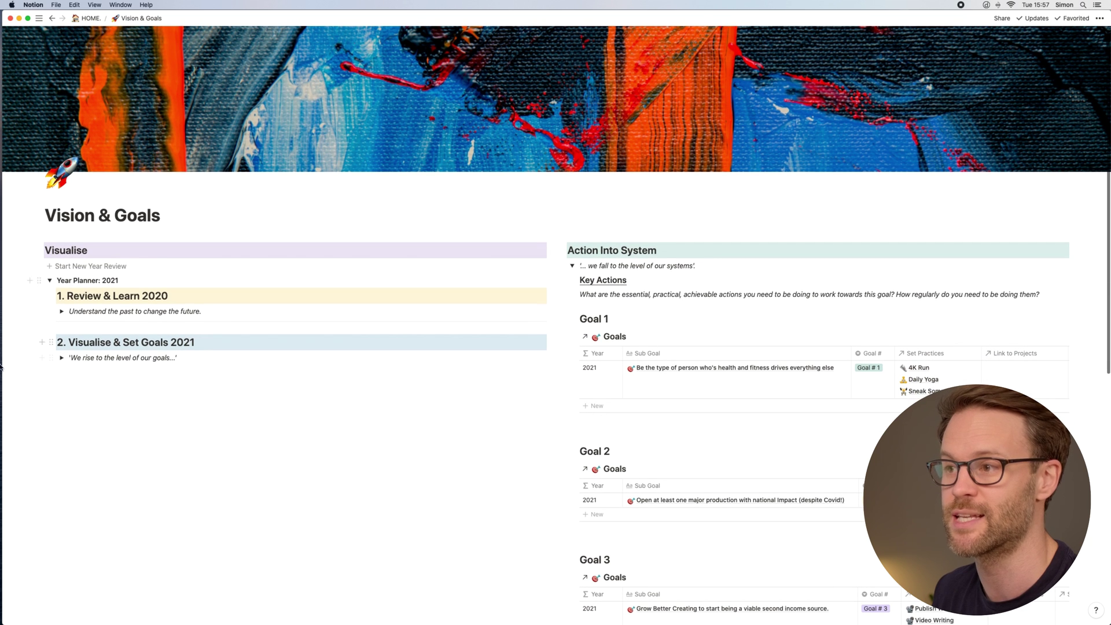
- Collapse the entire Year Planner: 2021 section
drag(54, 322, 52, 283)
click(50, 281)
click(502, 387)
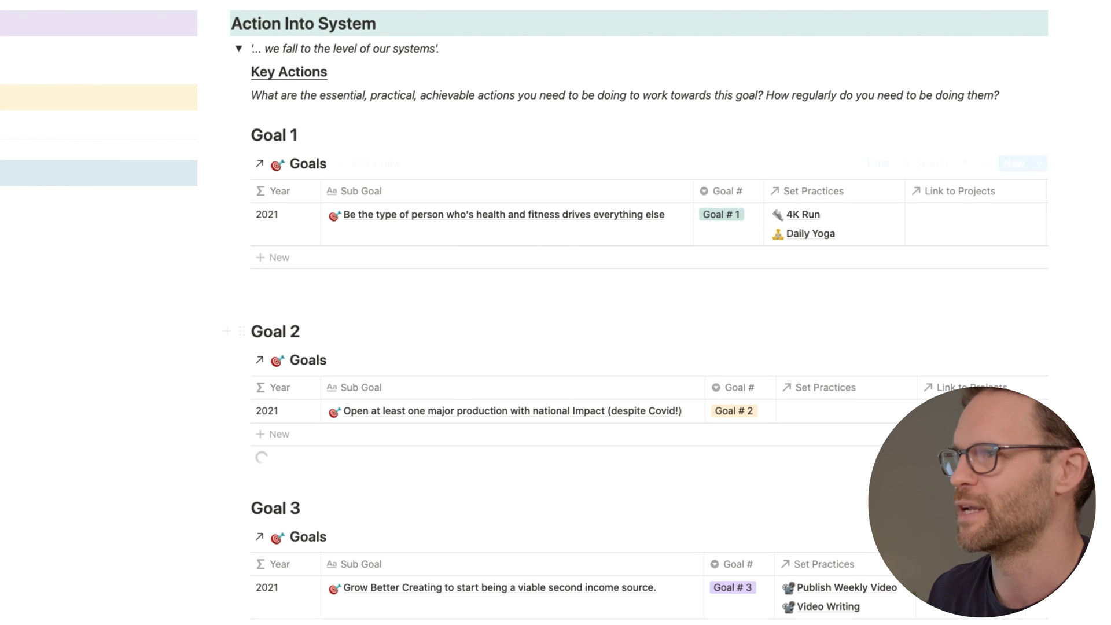
scroll(642, 220, right, 5)
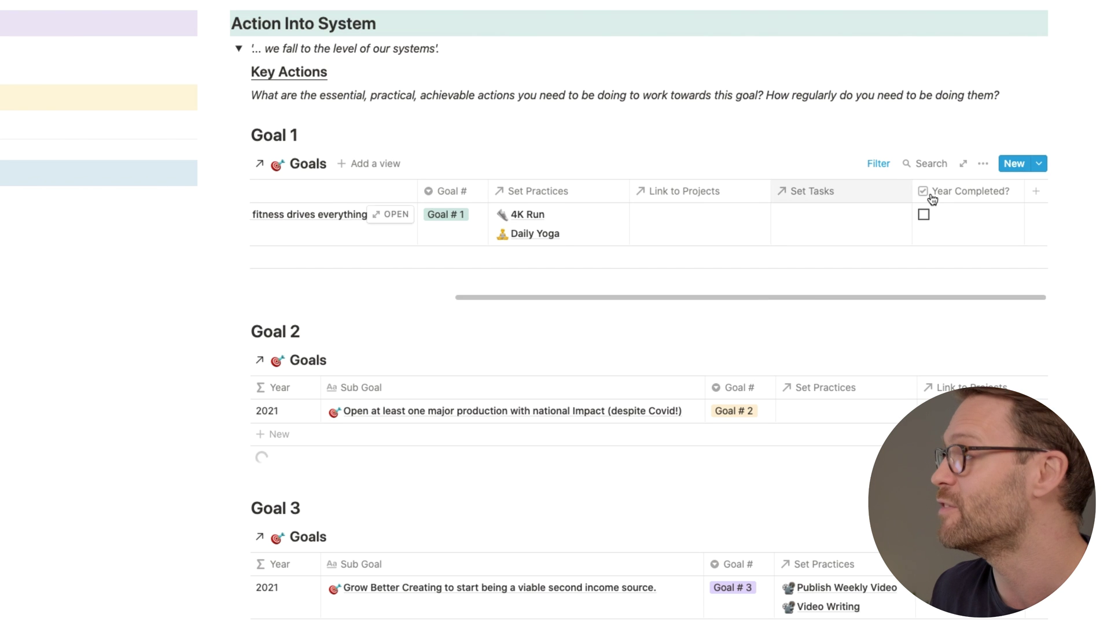
scroll(443, 210, left, 5)
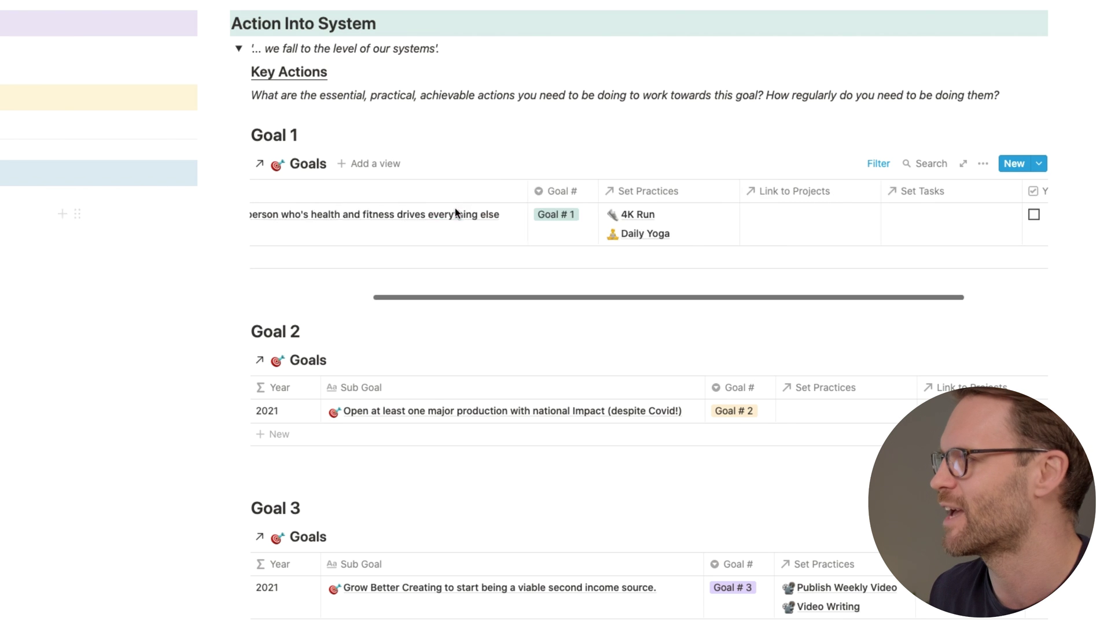
click(1039, 164)
click(1041, 166)
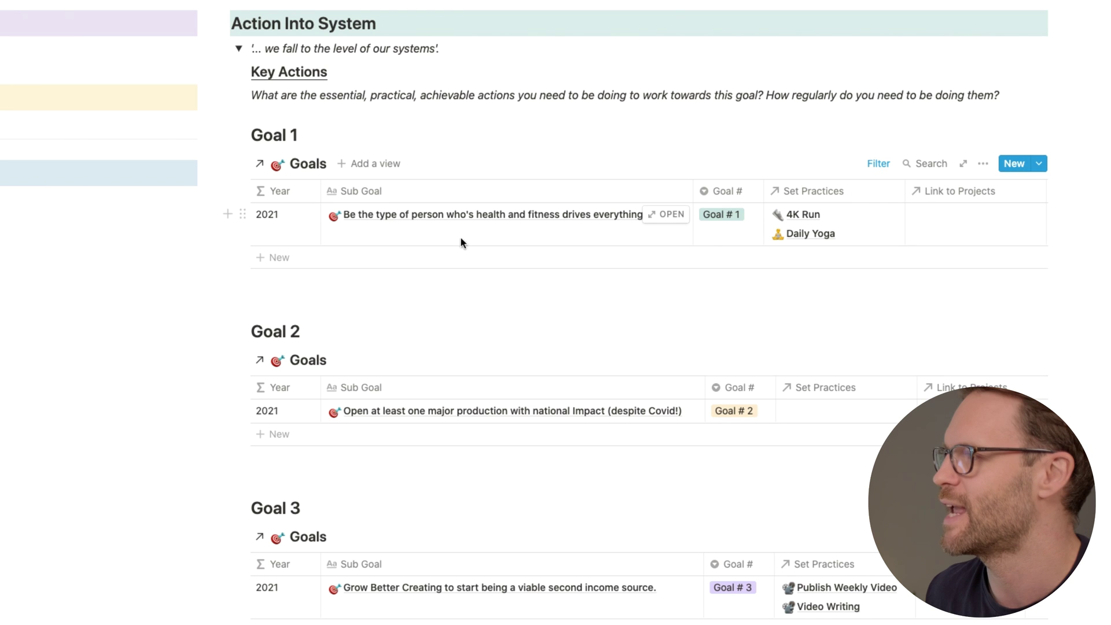
scroll(811, 234, right, 5)
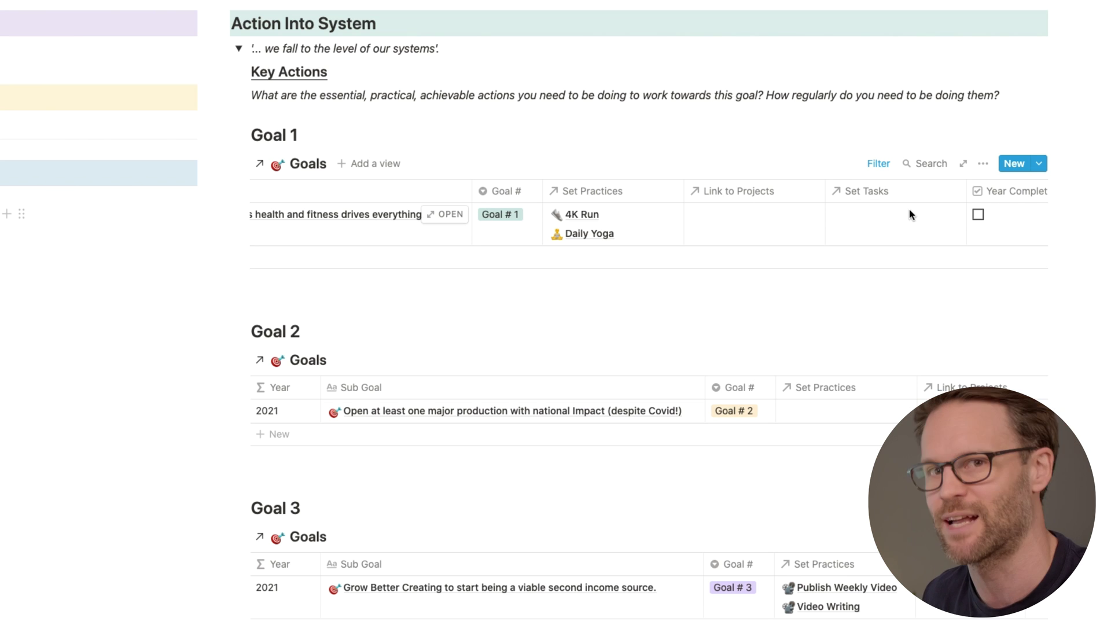
scroll(740, 235, left, 5)
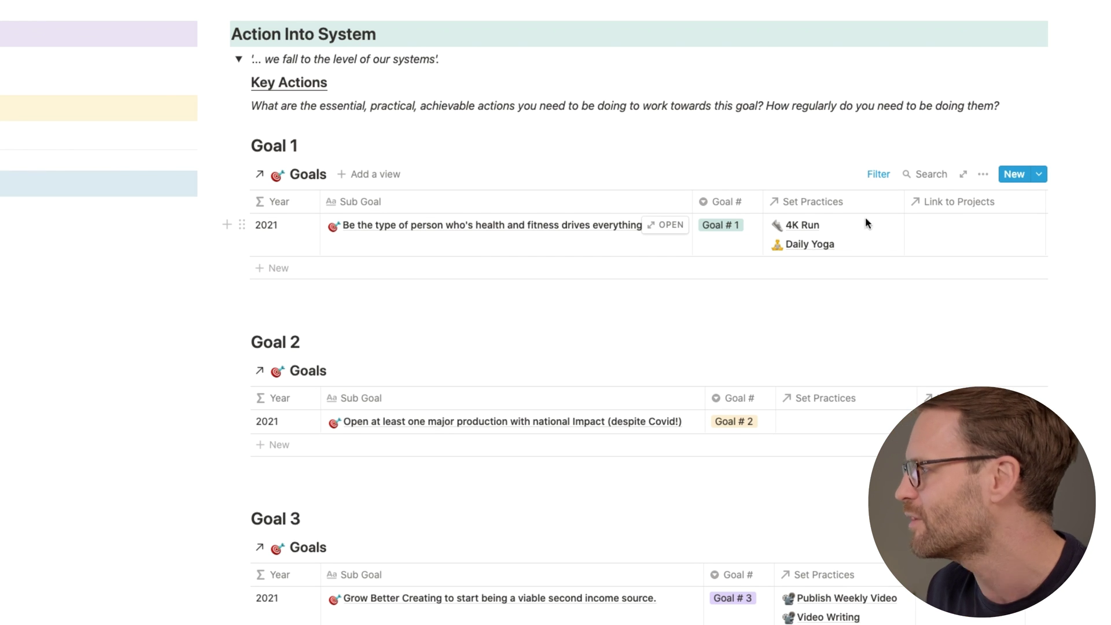
- Create a new practice 'Sneak Some Reps' linked to Goal 1 using the New Practice template
click(873, 231)
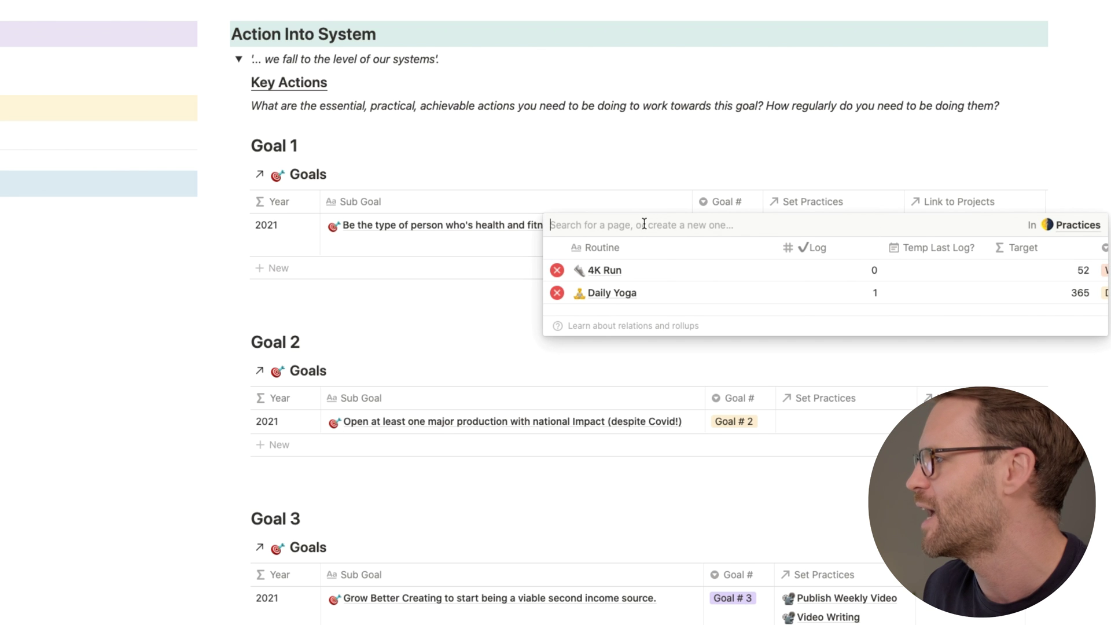
text(Sneak Some Reps)
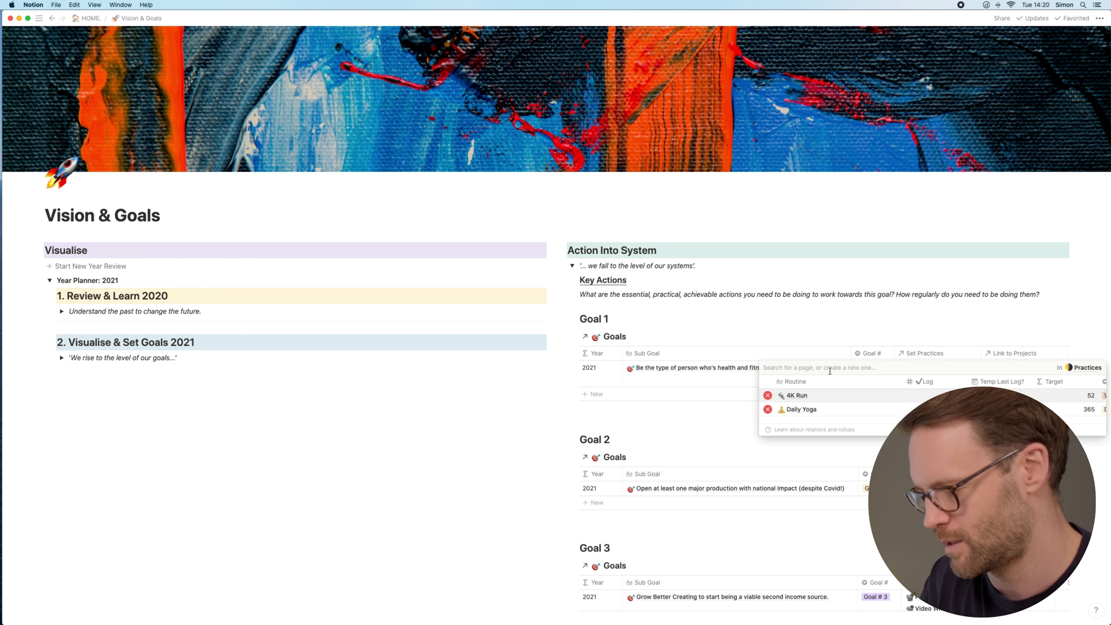
click(789, 395)
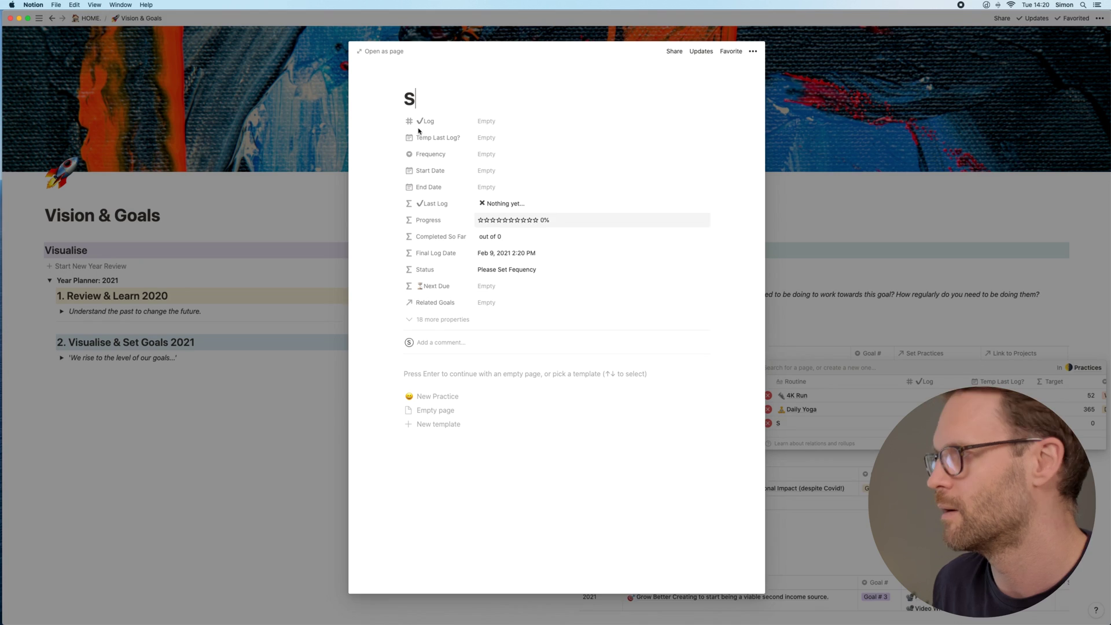
click(625, 144)
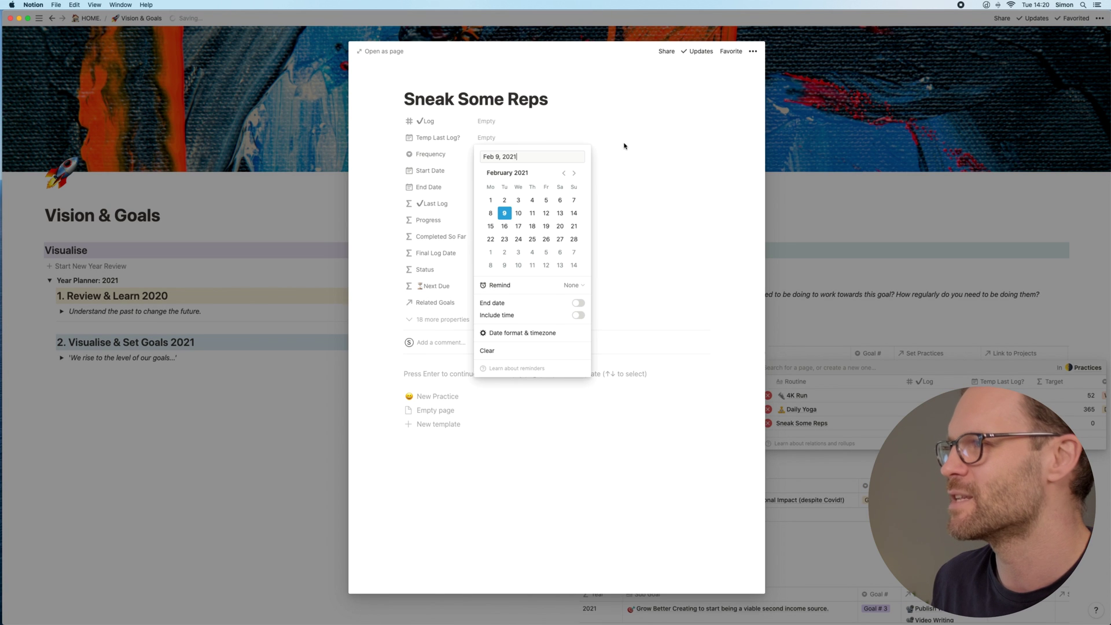
click(673, 104)
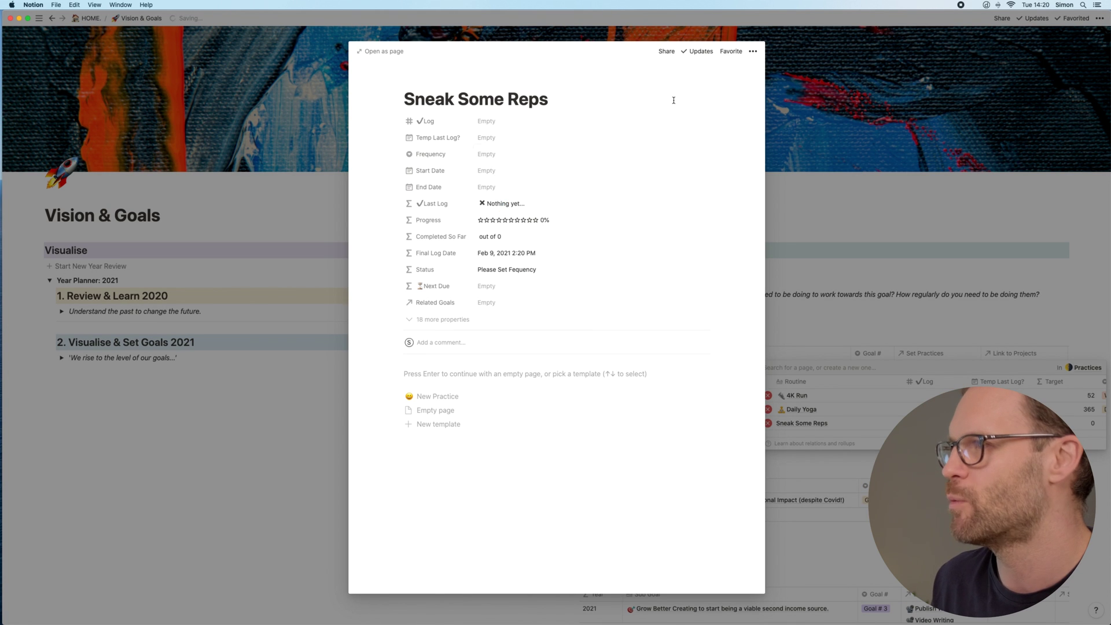
click(450, 396)
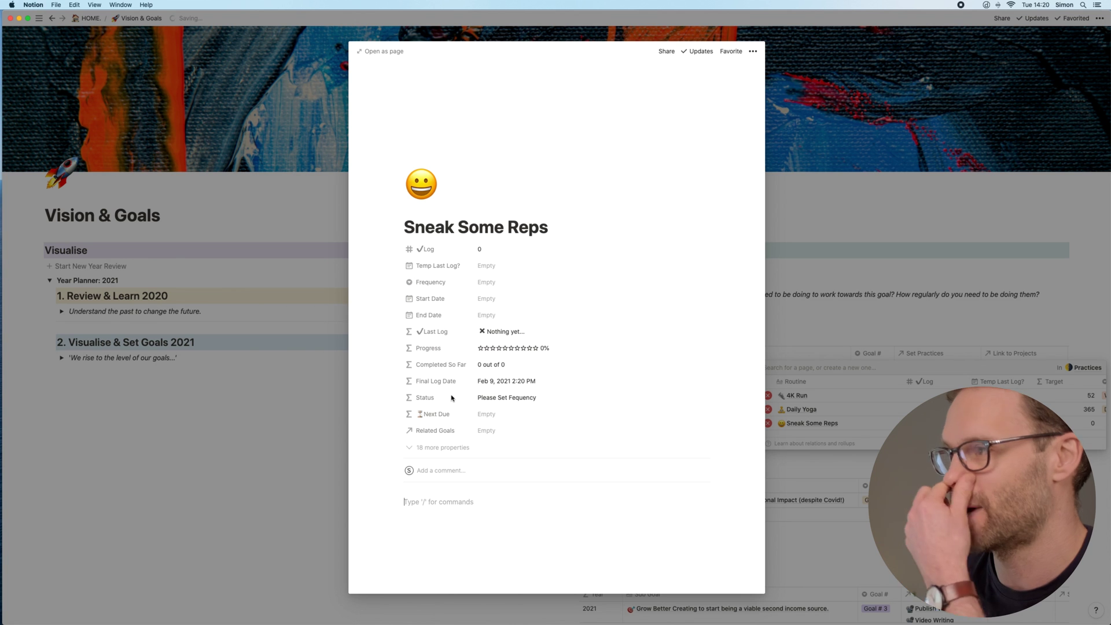
- Set the practice icon to the weightlifter emoji with a chosen skin tone
click(429, 194)
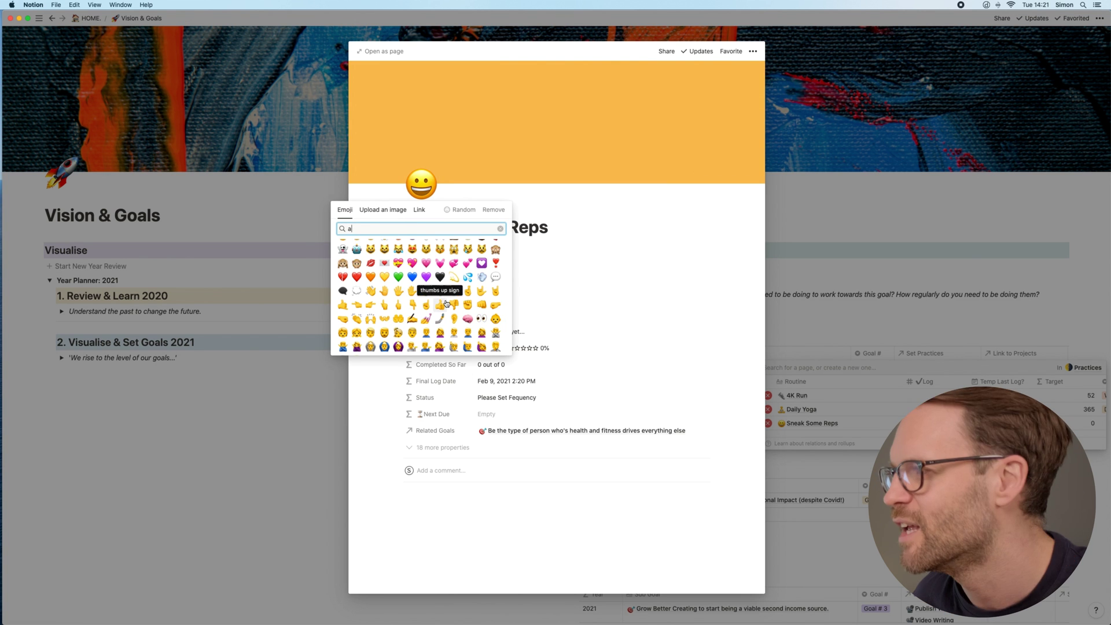
text(weight)
click(343, 260)
click(304, 259)
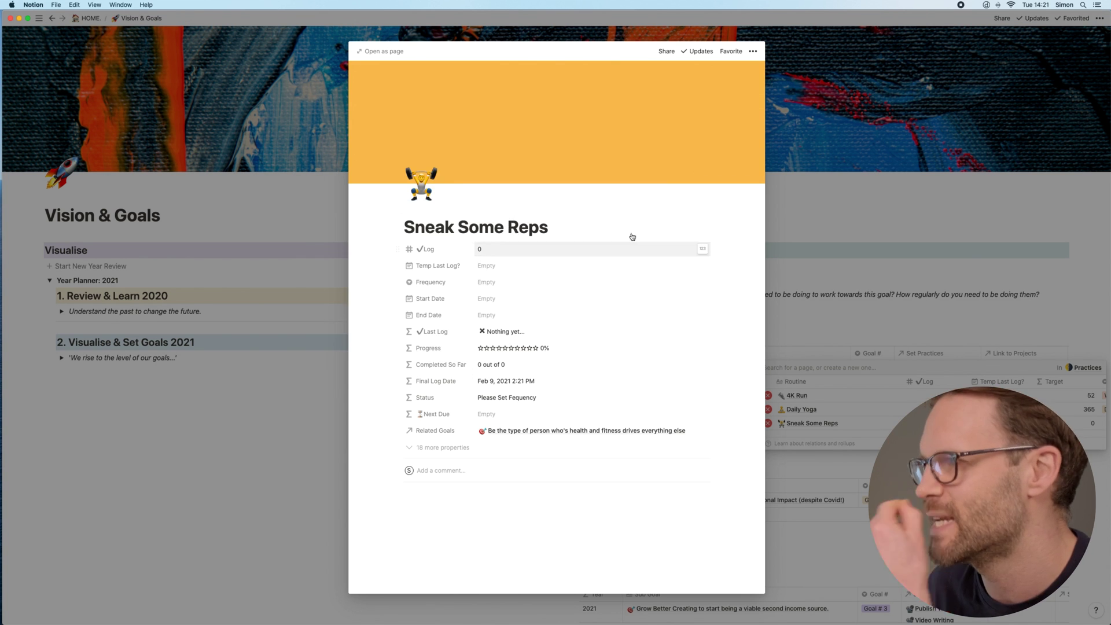
click(642, 175)
- Use an Unsplash barbell photo as the cover and set Frequency to Daily
click(620, 189)
click(558, 238)
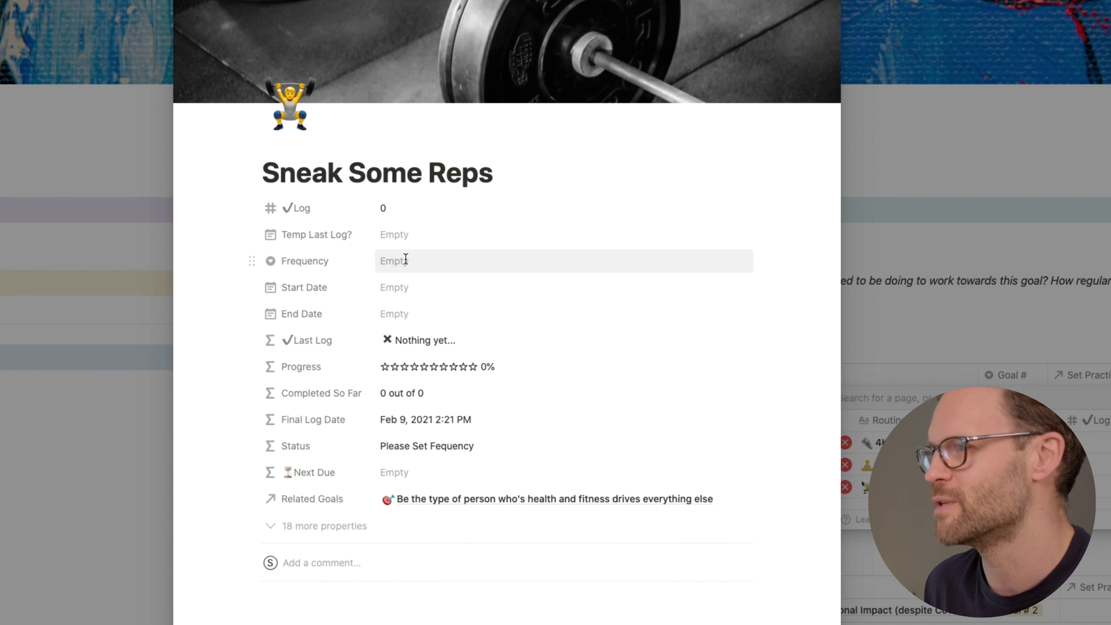
click(410, 262)
click(412, 306)
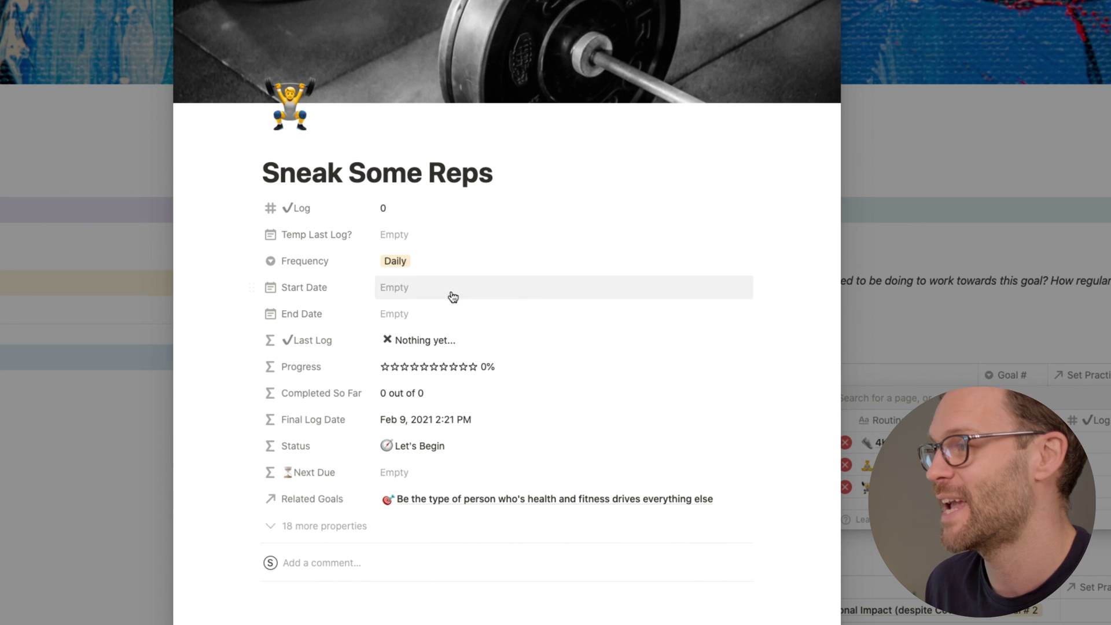
- Set the Start Date to Feb 9, 2021 and the End Date to Dec 31, 2021
click(397, 288)
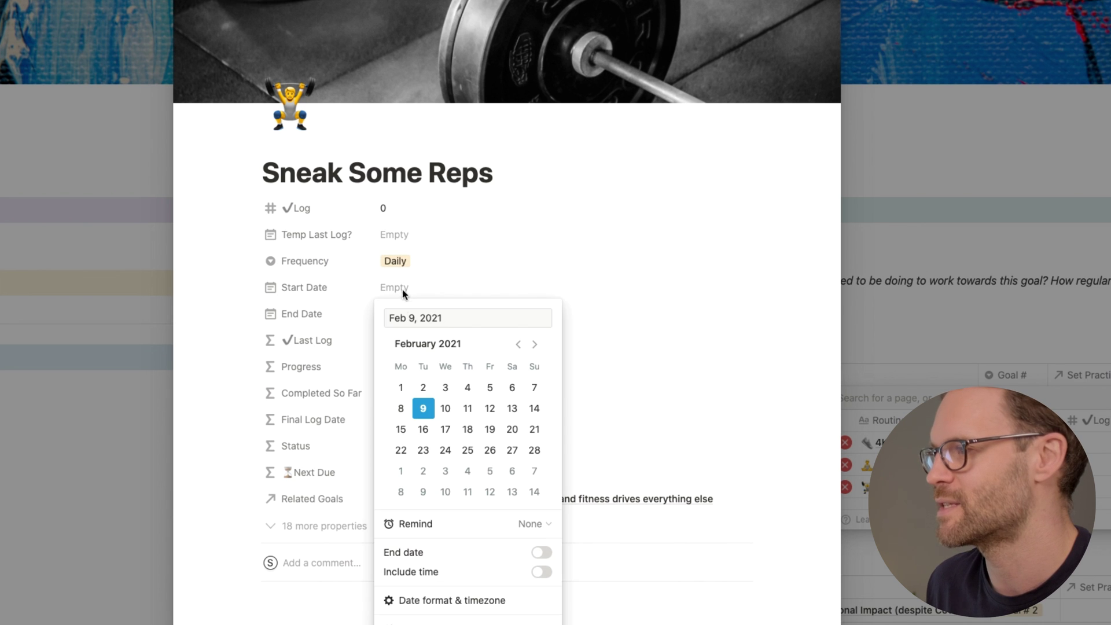
click(425, 409)
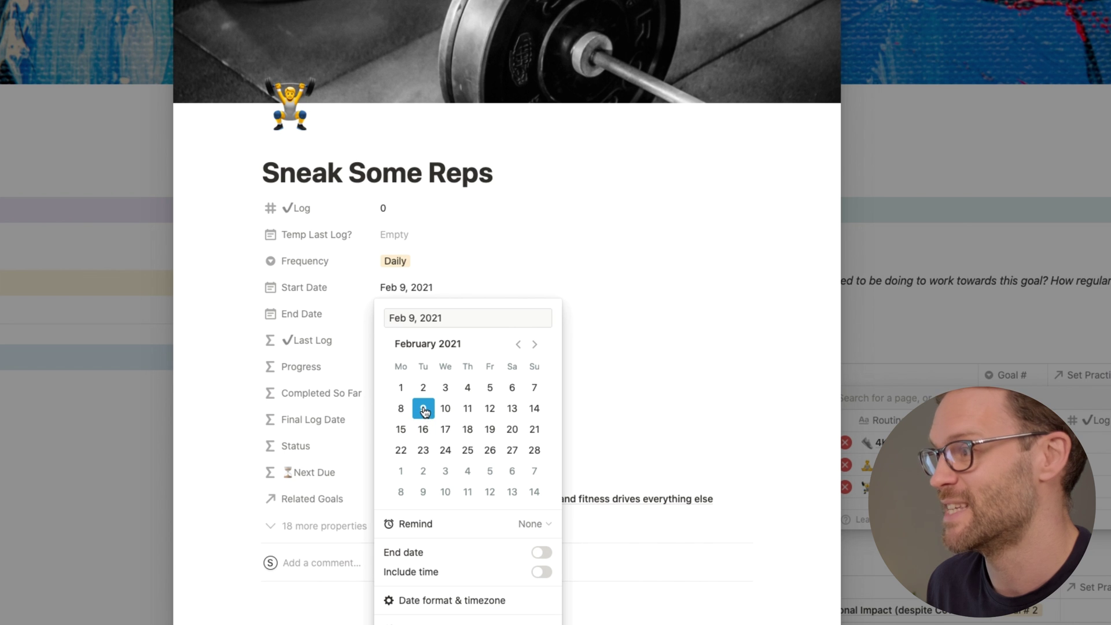
click(602, 242)
click(405, 316)
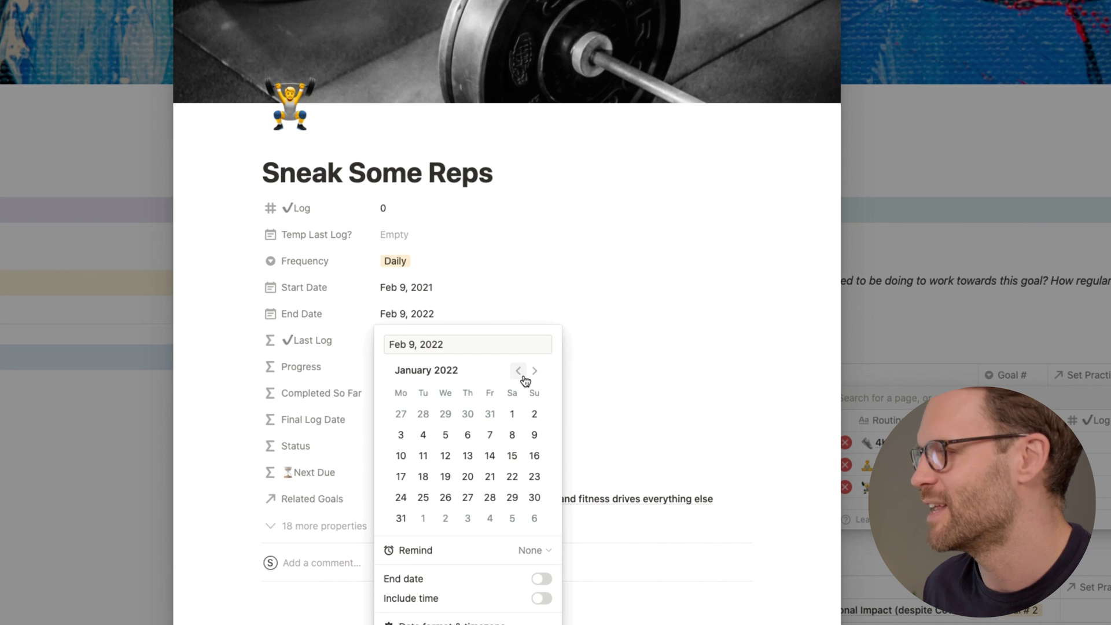
click(520, 371)
click(499, 502)
click(662, 284)
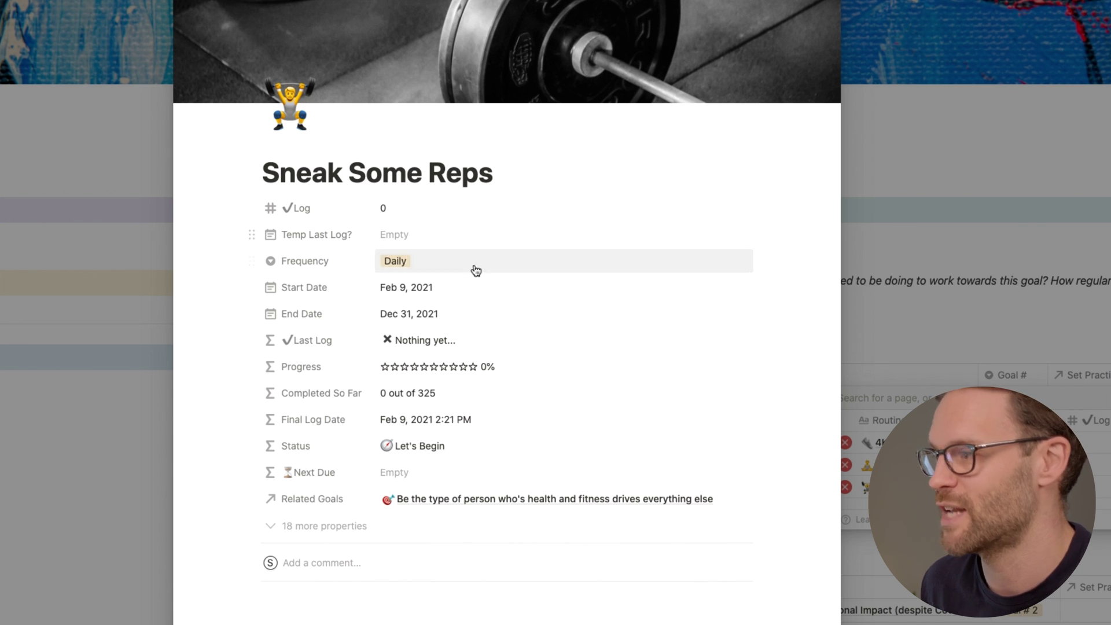
- Escape out of Sneak Some Reps and its related practices popup, then use the HOME. breadcrumb
key(Escape)
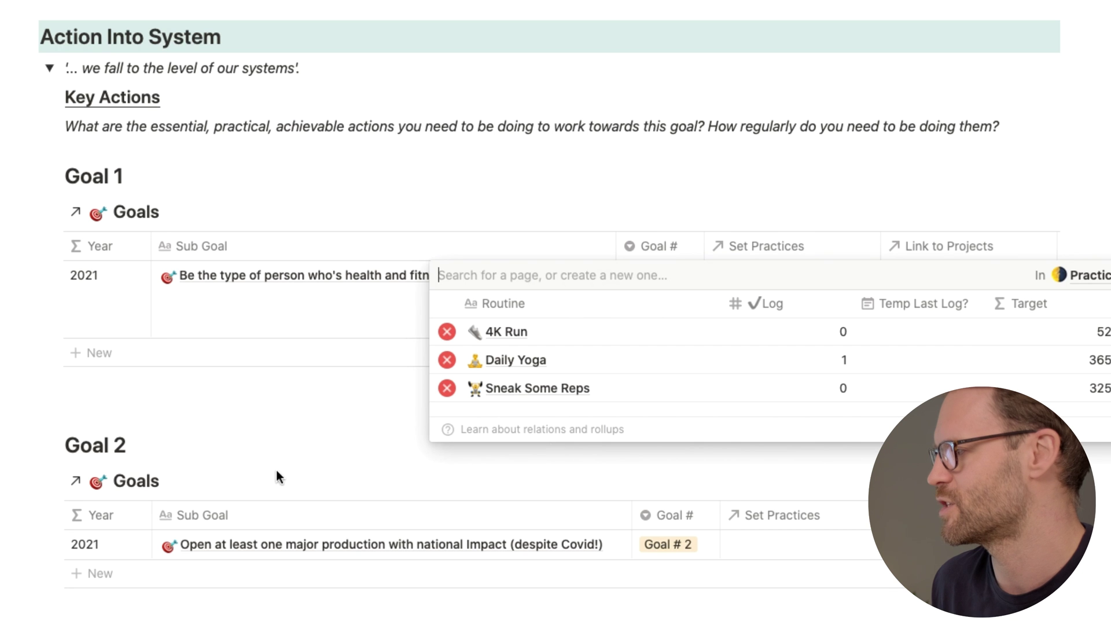
key(Escape)
scroll(331, 431, down, 15)
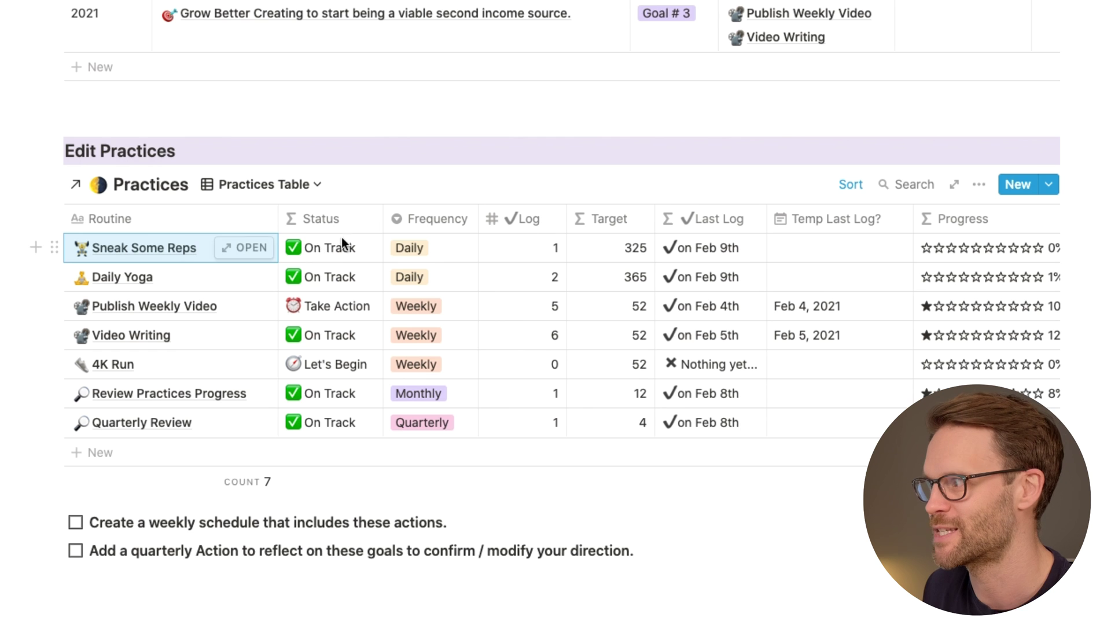
scroll(317, 220, up, 15)
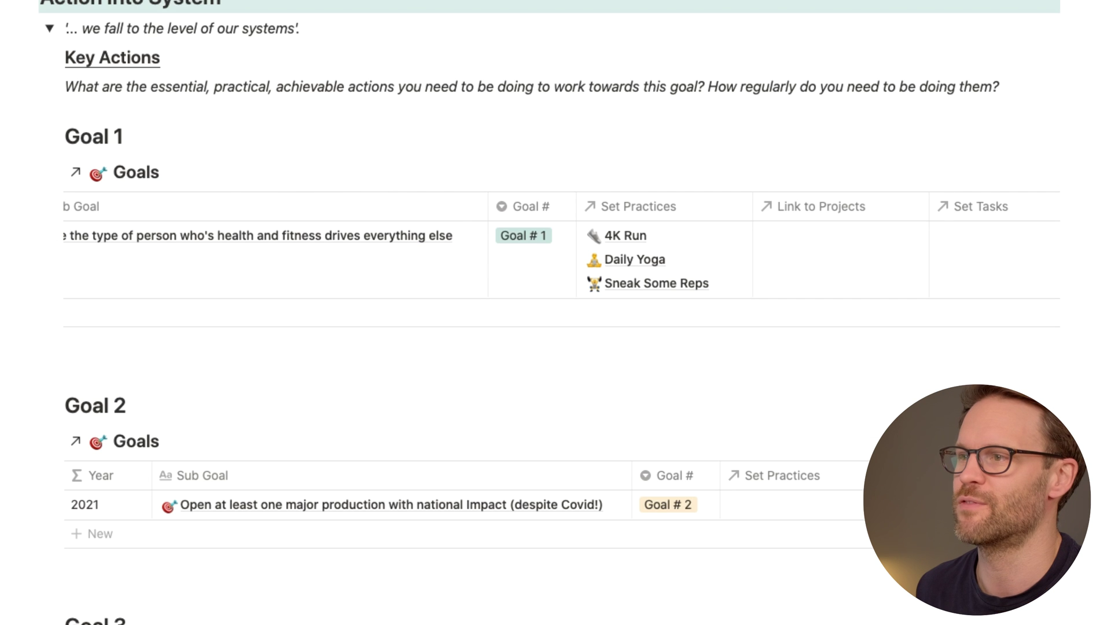
click(90, 10)
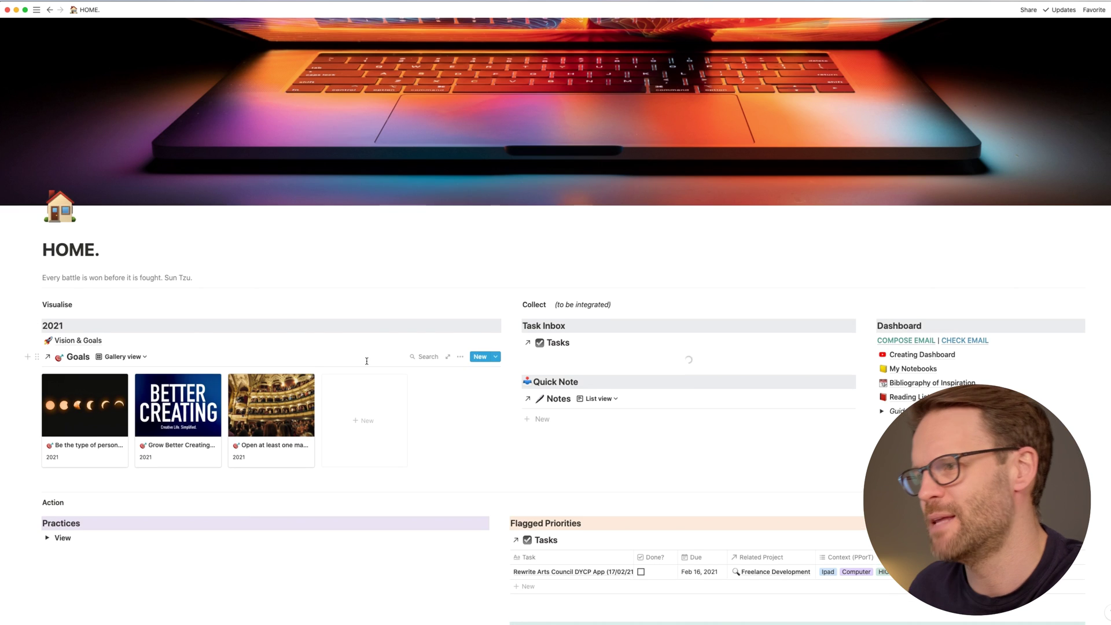
- Scroll down HOME. to the Practices board showing Sneak Some Reps under Daily
scroll(295, 342, down, 3)
scroll(295, 355, down, 4)
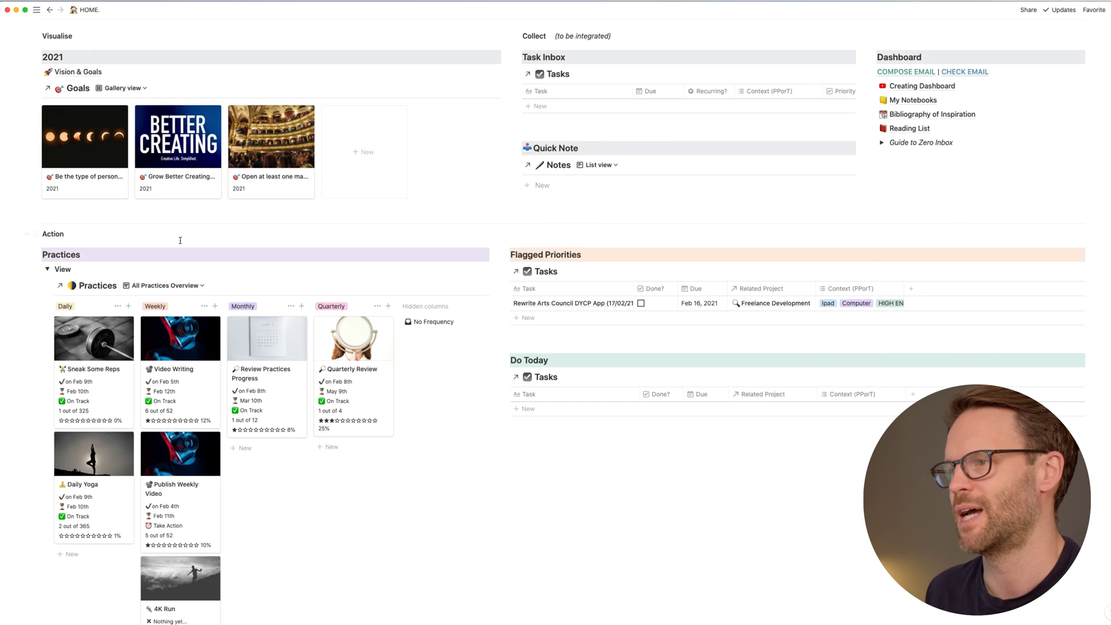
scroll(577, 134, down, 4)
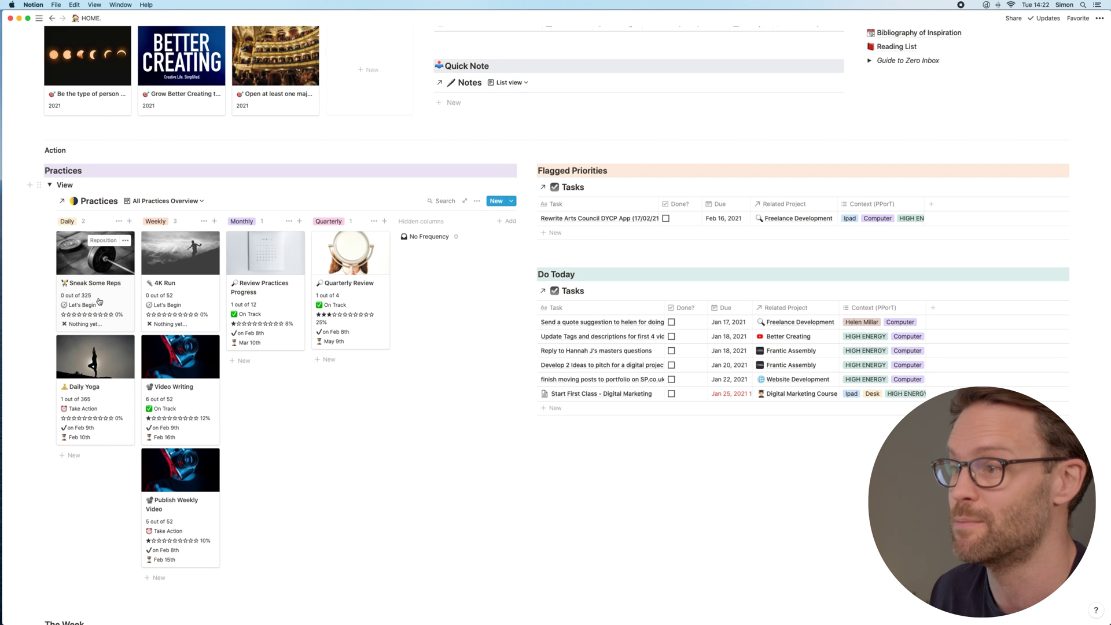
- Open Sneak Some Reps and change its Log count from 0 to 1
click(98, 300)
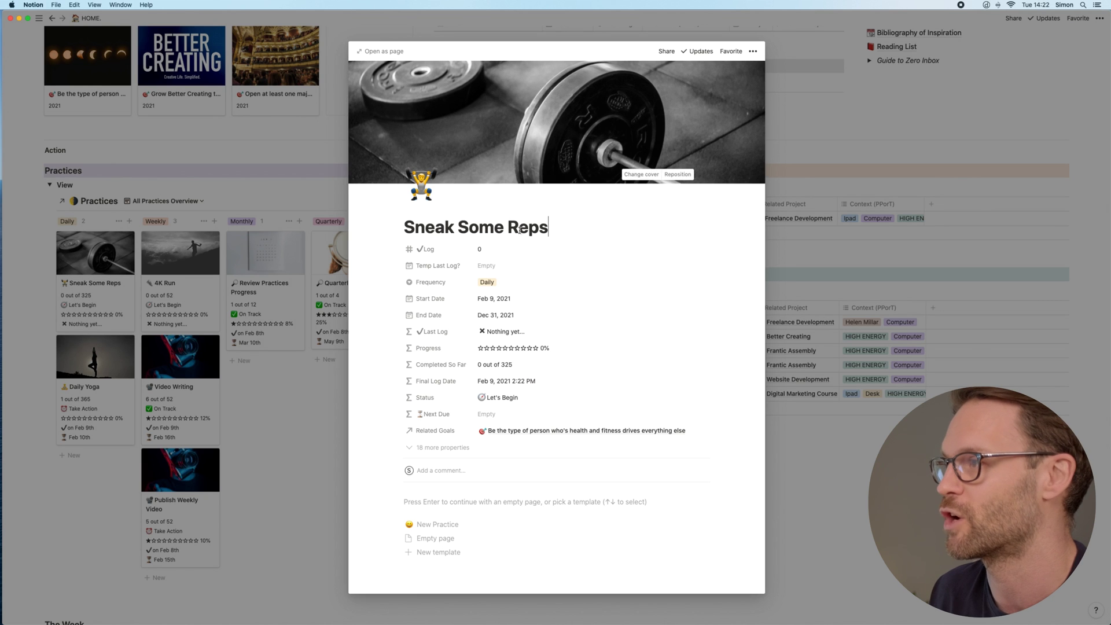
click(485, 250)
key(BackSpace)
text(1)
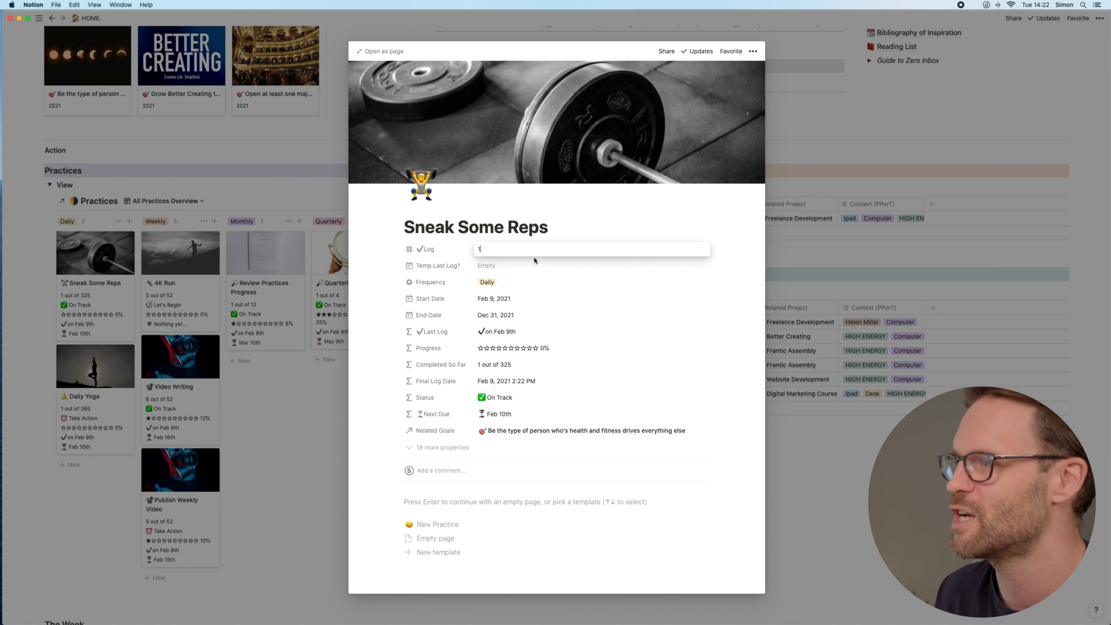
key(Return)
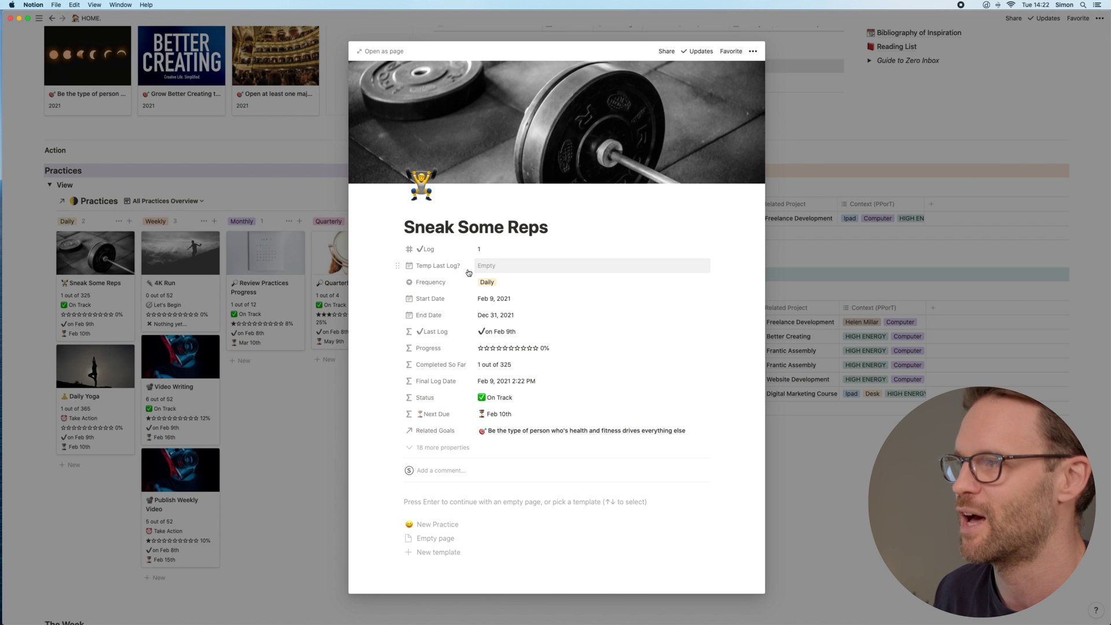
- Try Temp Last Log as Feb 8, 2021, clear it, and close with Log at 1
click(499, 270)
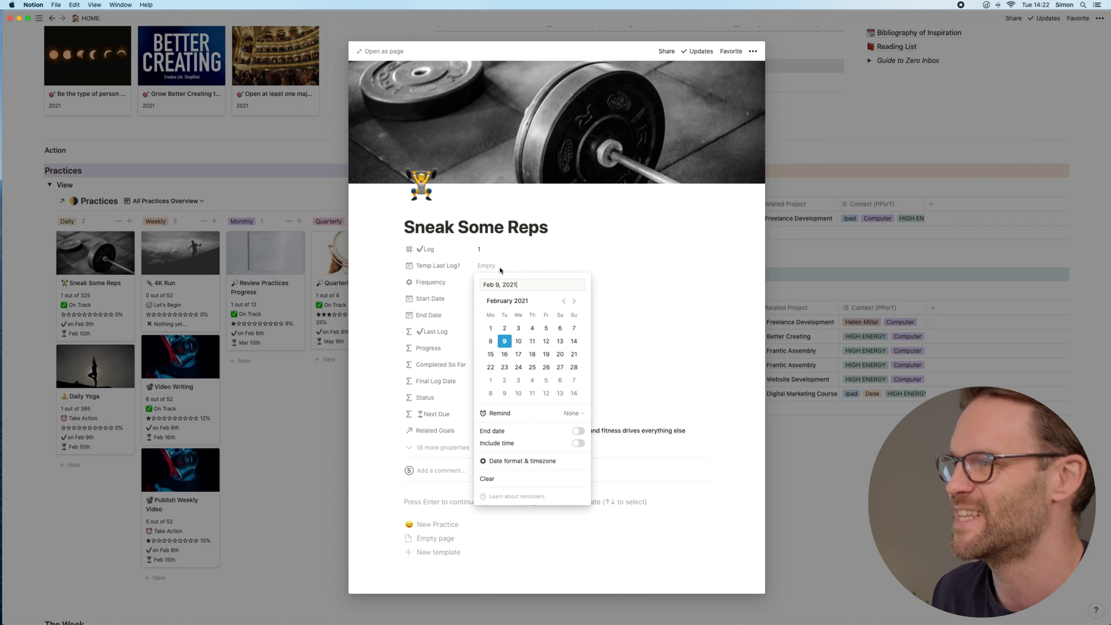
click(491, 341)
click(650, 275)
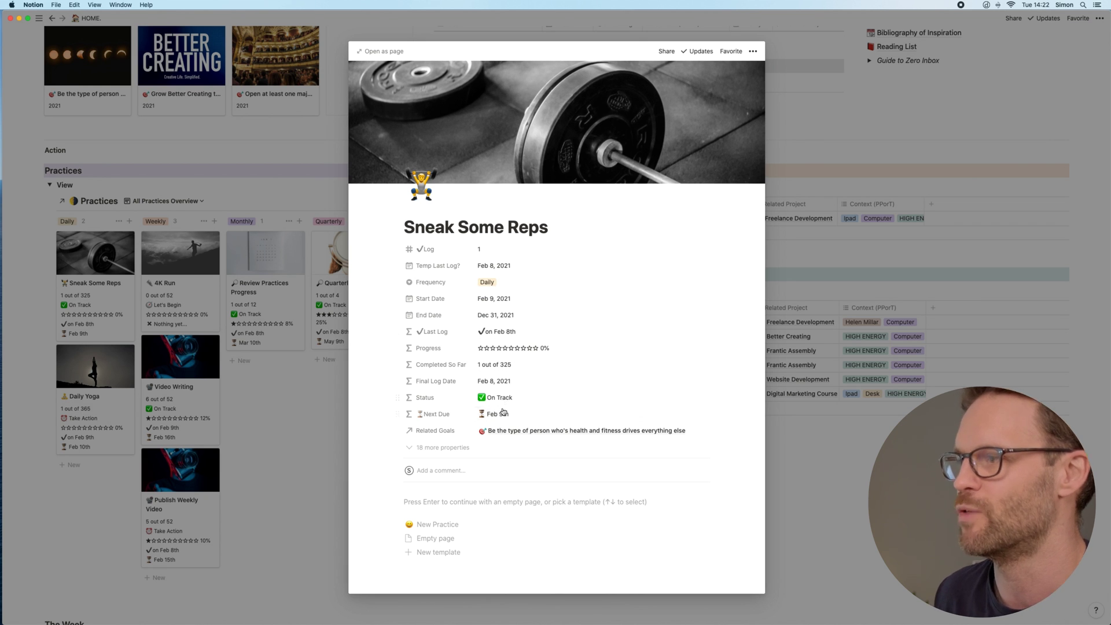
click(521, 266)
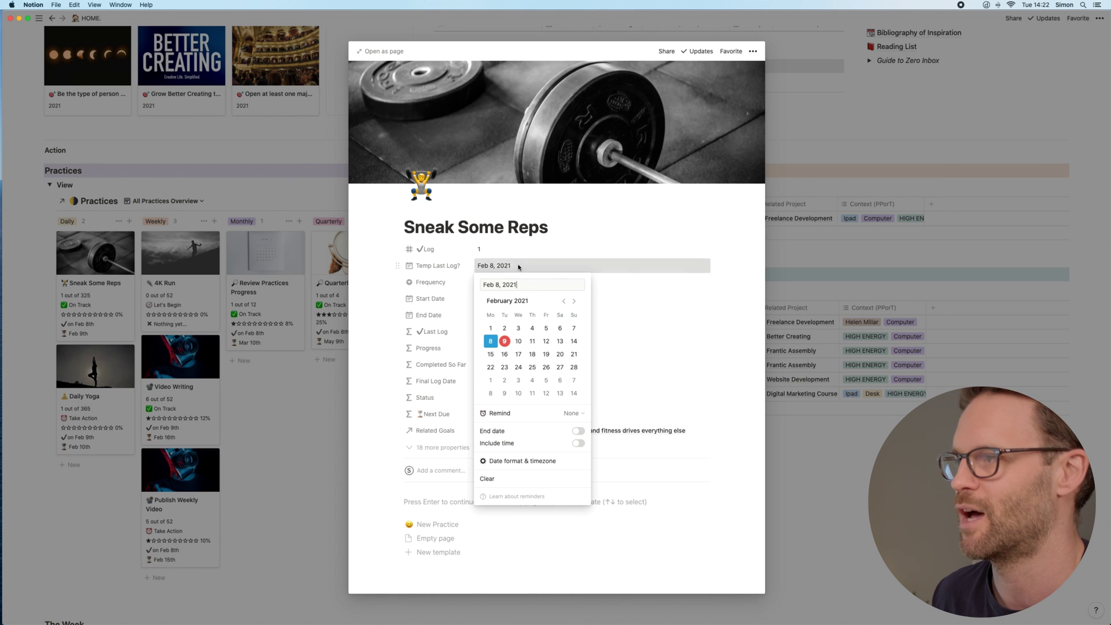
click(487, 480)
click(606, 257)
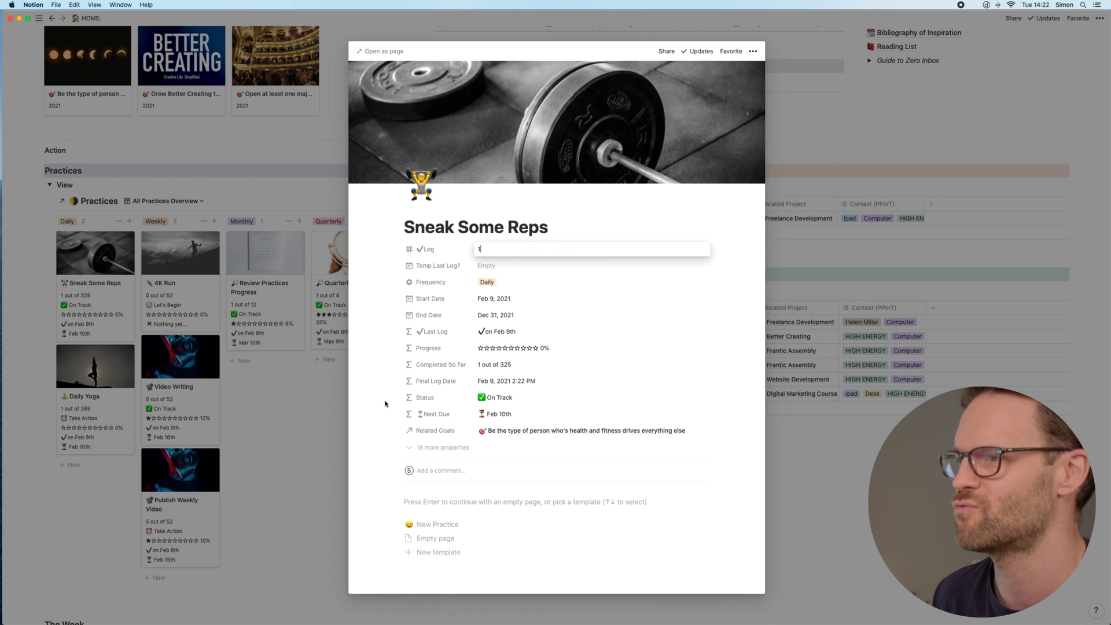
key(Return)
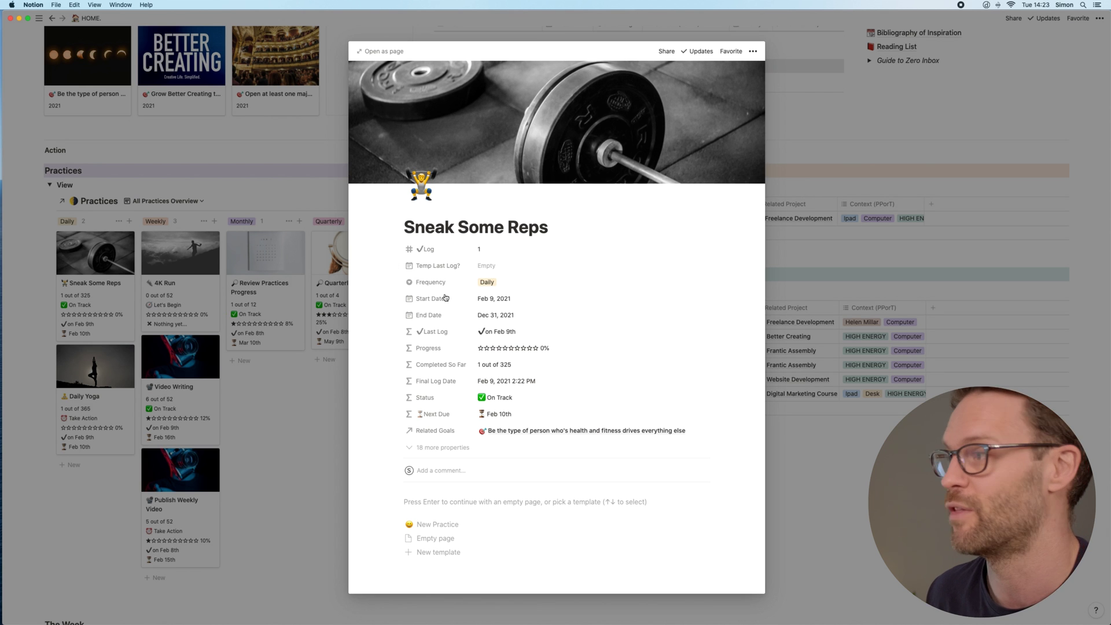
click(293, 382)
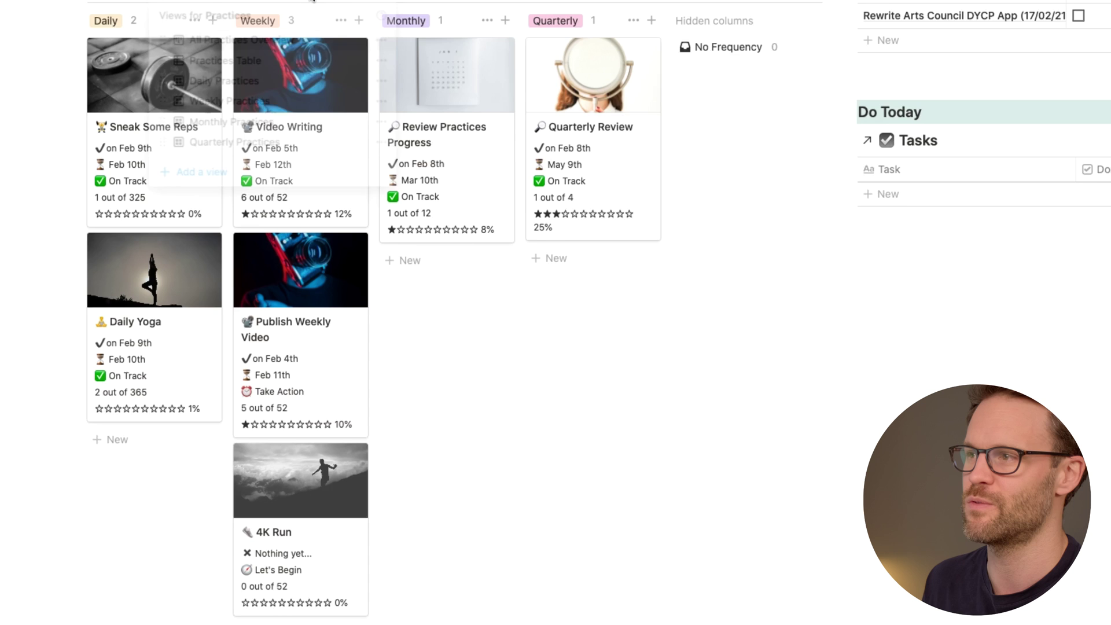
- Cycle Practices through Daily, Monthly and Table views, settle on All Practices Overview, collapse the View toggle
click(164, 200)
click(154, 257)
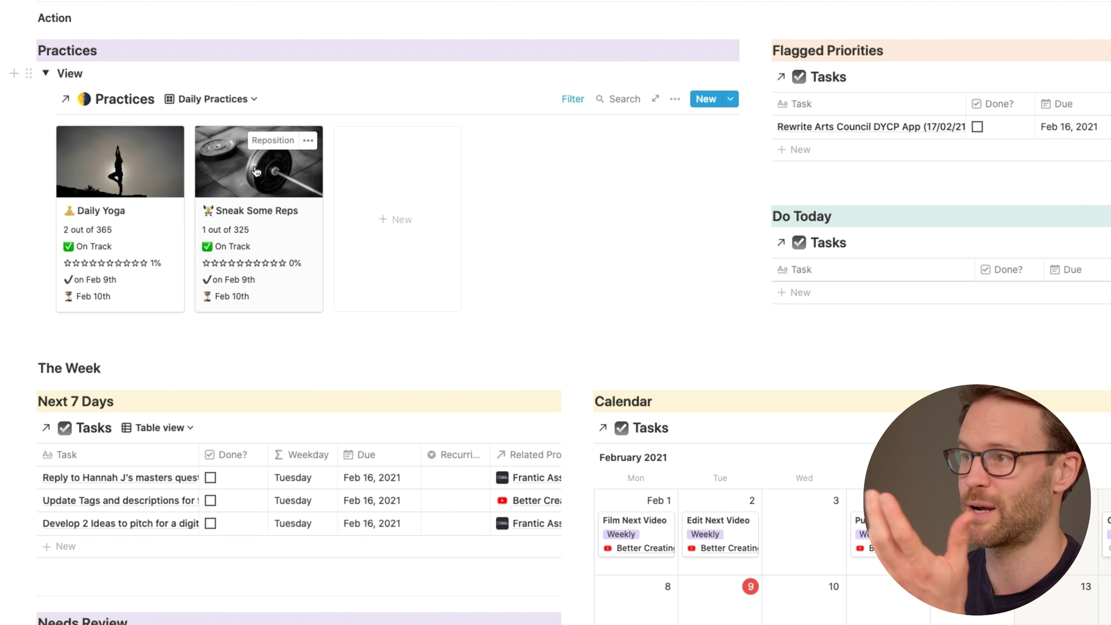
click(243, 100)
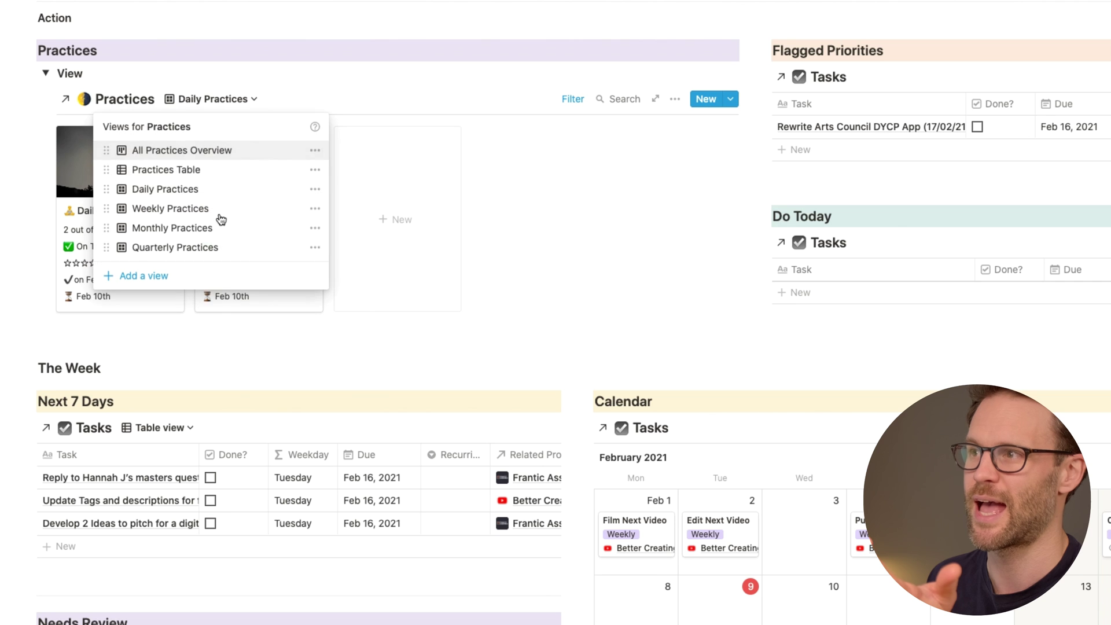
click(185, 228)
click(256, 103)
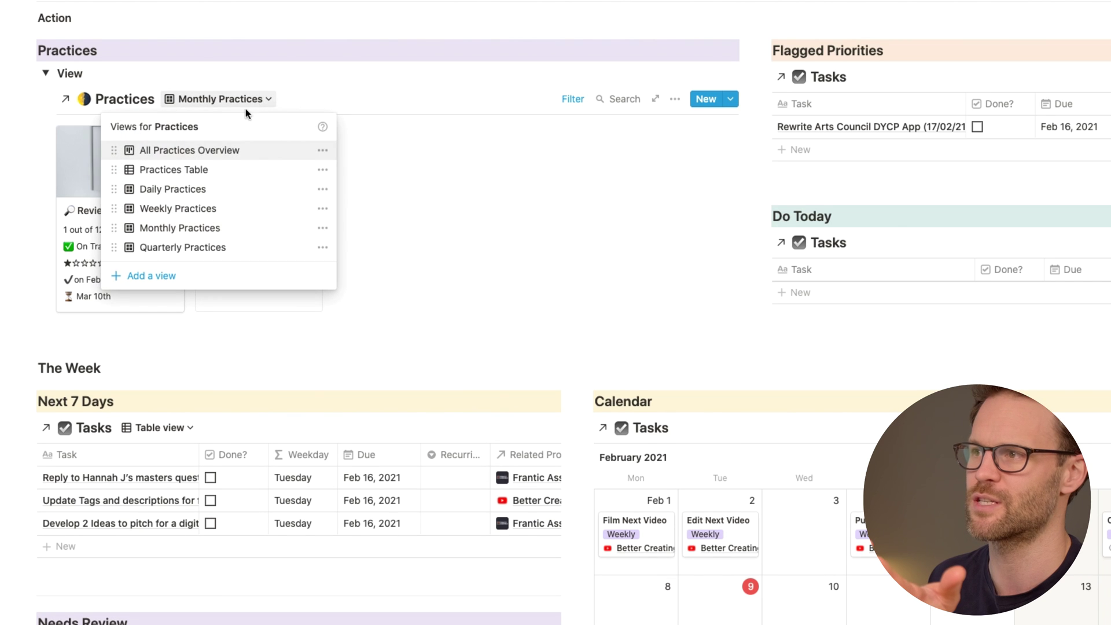
click(215, 169)
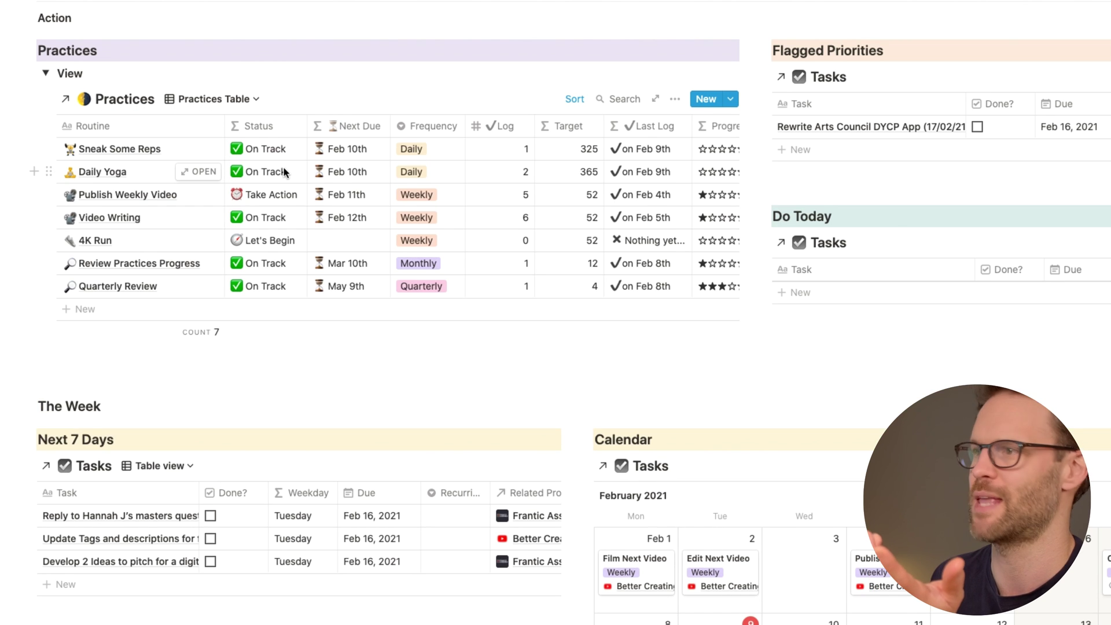
click(213, 99)
click(191, 149)
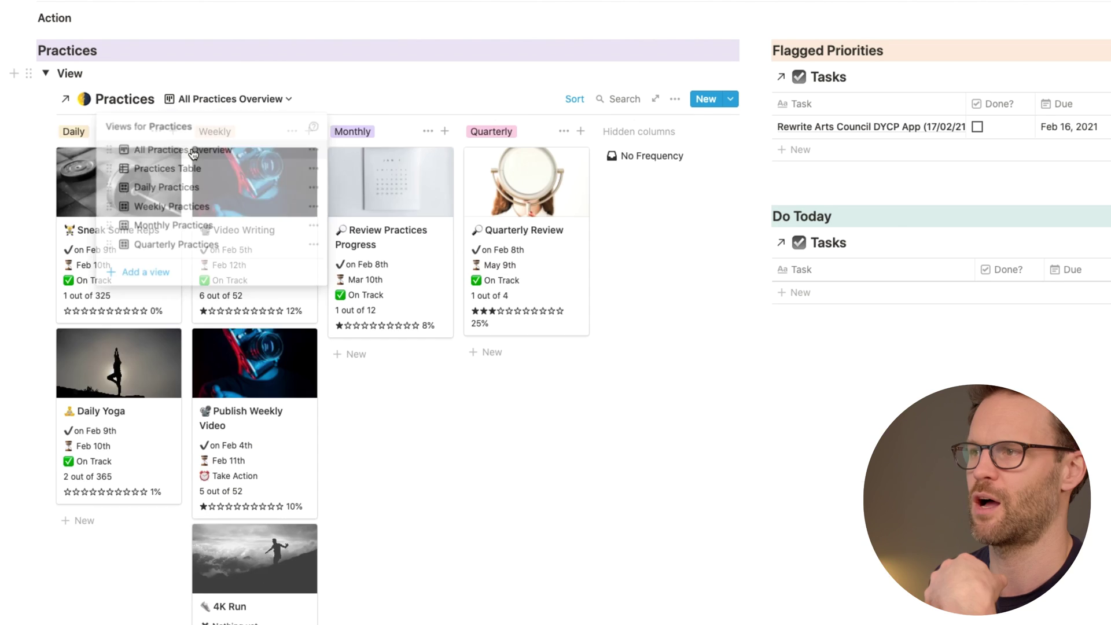
click(46, 73)
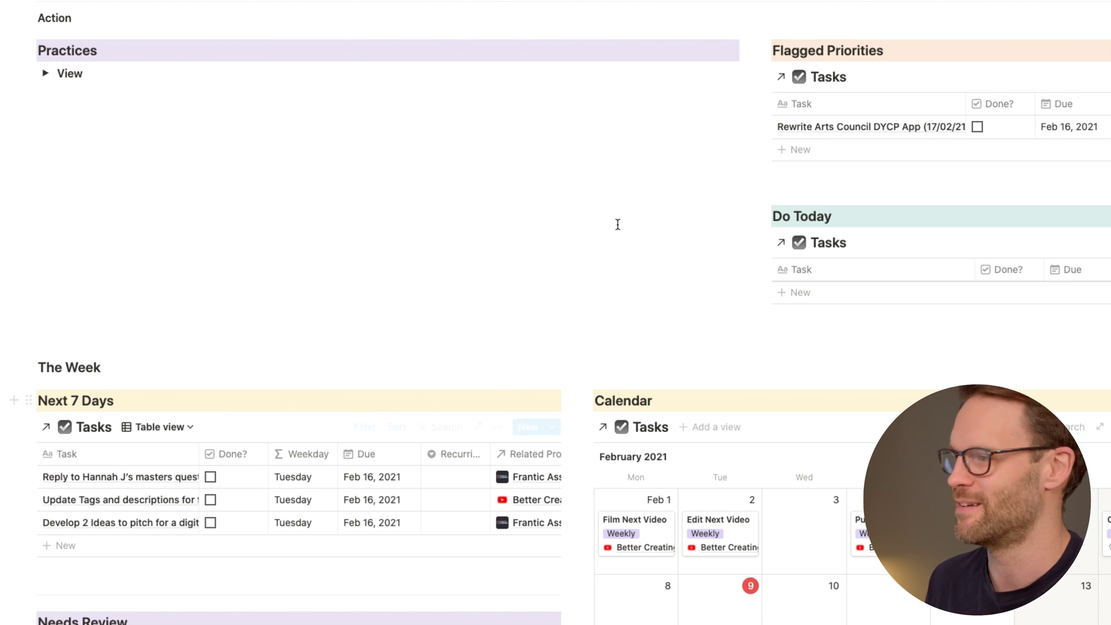
scroll(428, 144, up, 7)
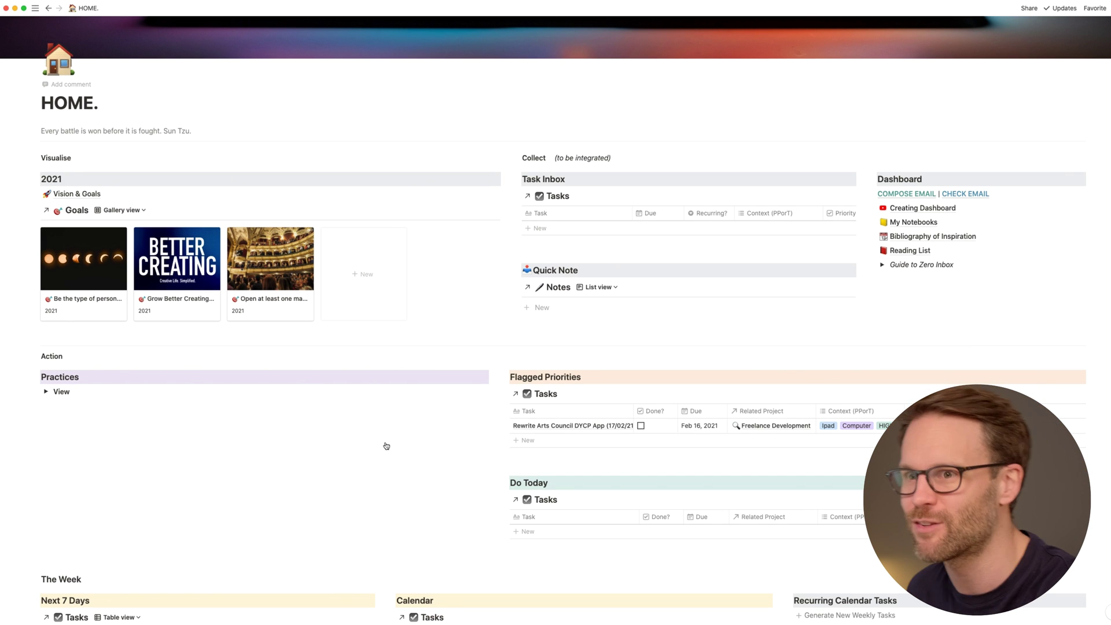
- Expand the View toggle and open the Practices database as a full page
click(47, 394)
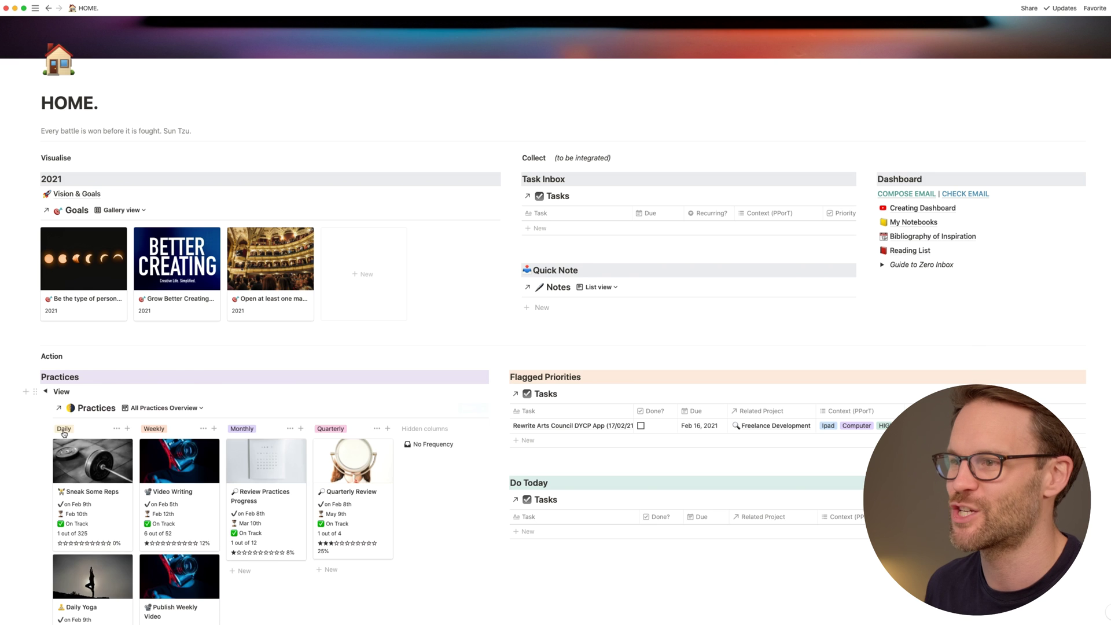
click(95, 408)
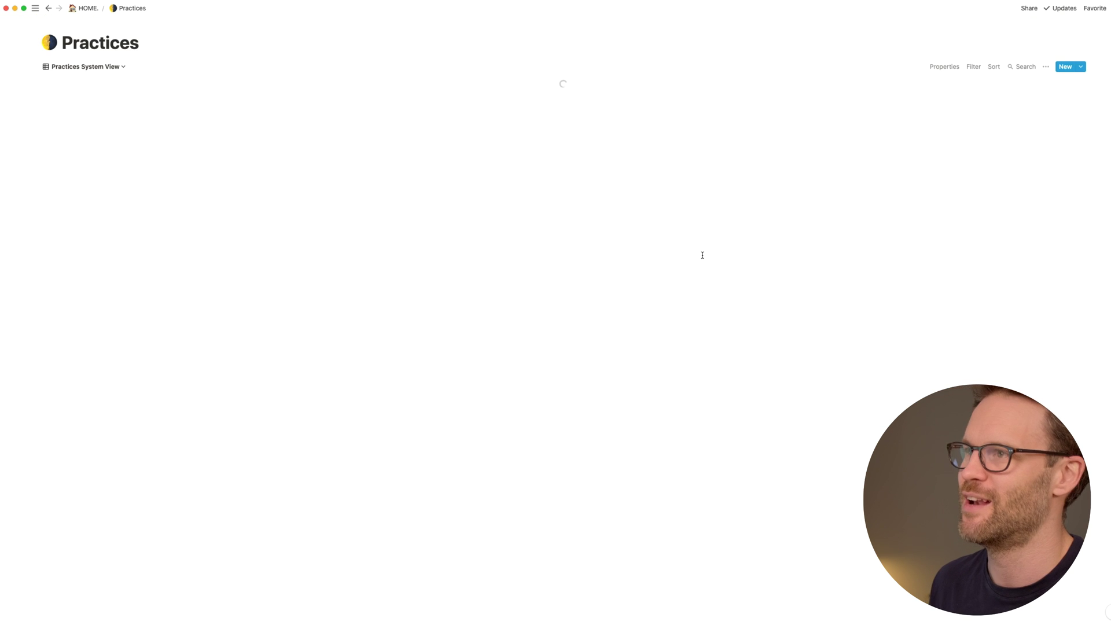
scroll(703, 257, right, 10)
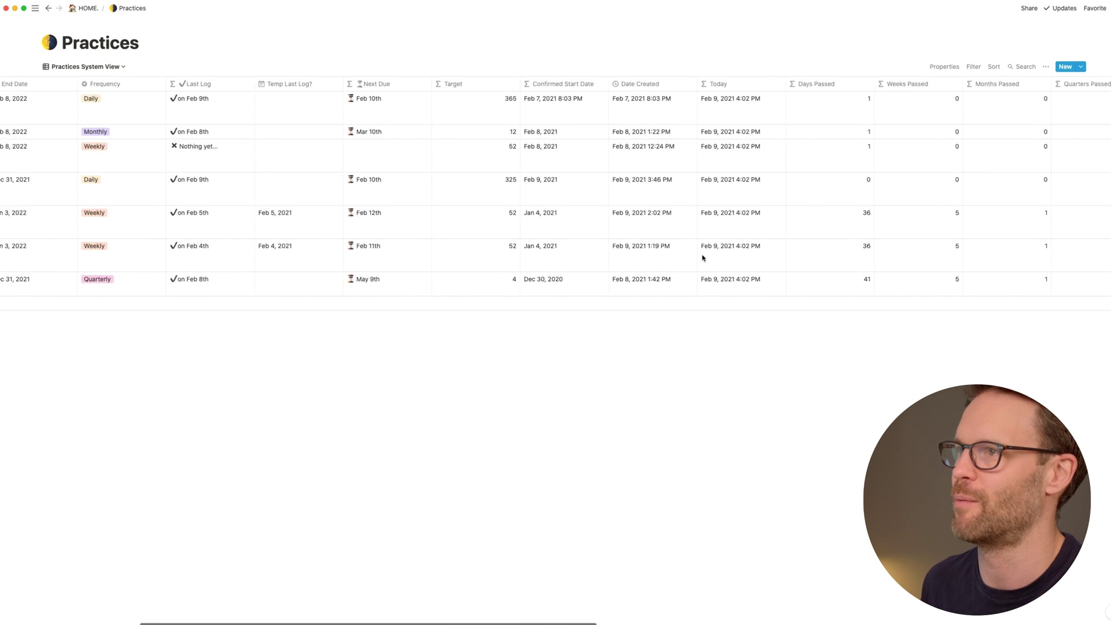
scroll(272, 106, left, 10)
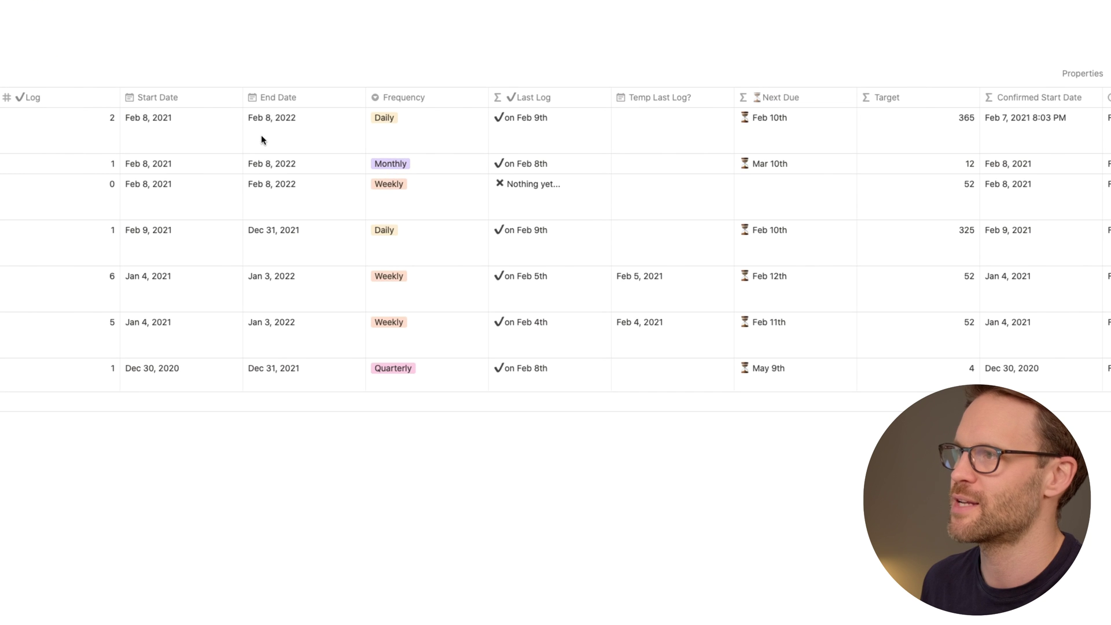
scroll(221, 161, right, 7)
scroll(143, 129, right, 10)
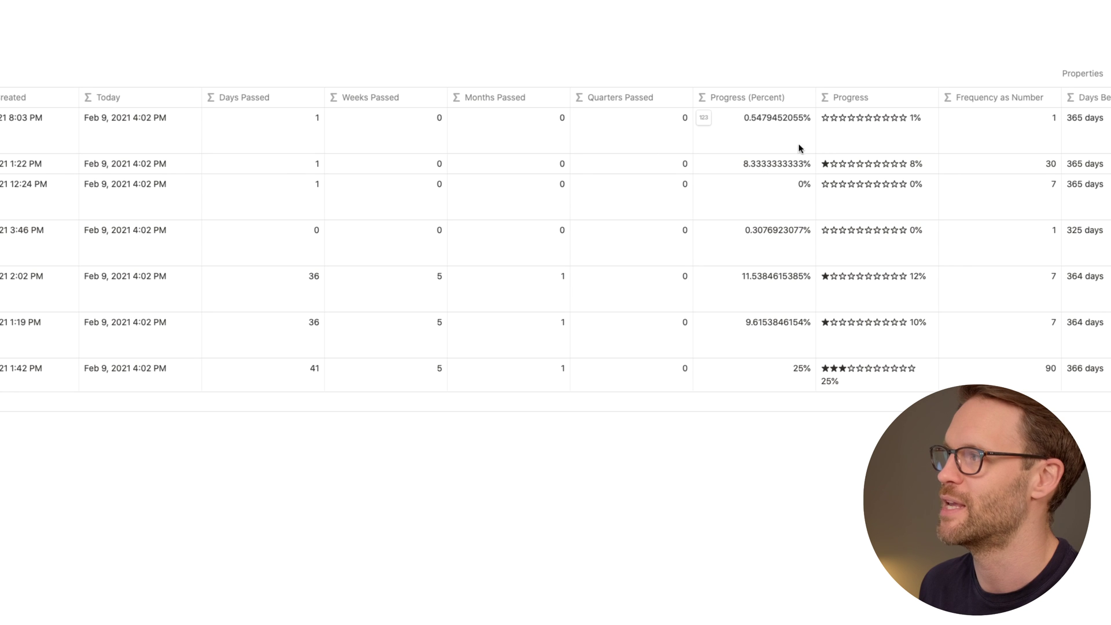
- Scroll across the formula columns and inspect the Completed So Far formula
scroll(763, 151, right, 1)
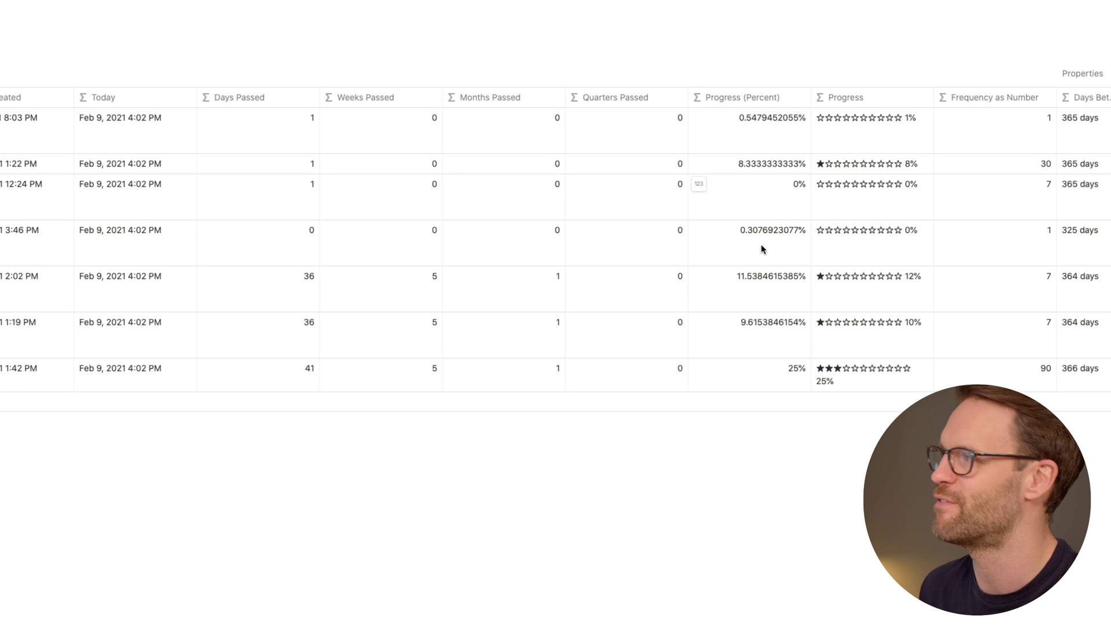
scroll(825, 213, right, 5)
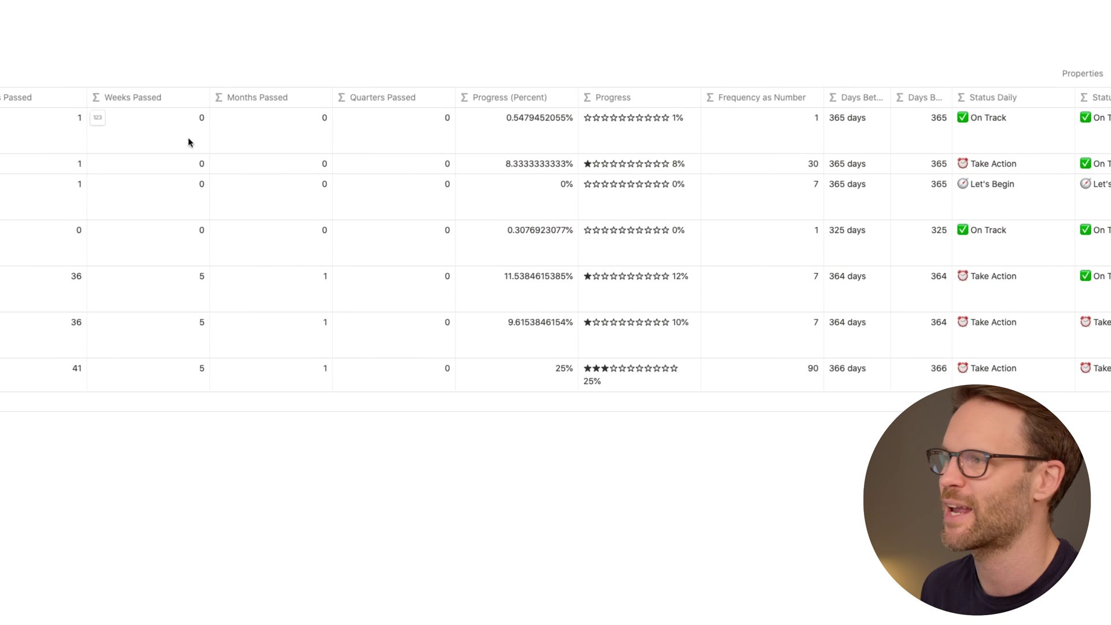
scroll(867, 162, right, 4)
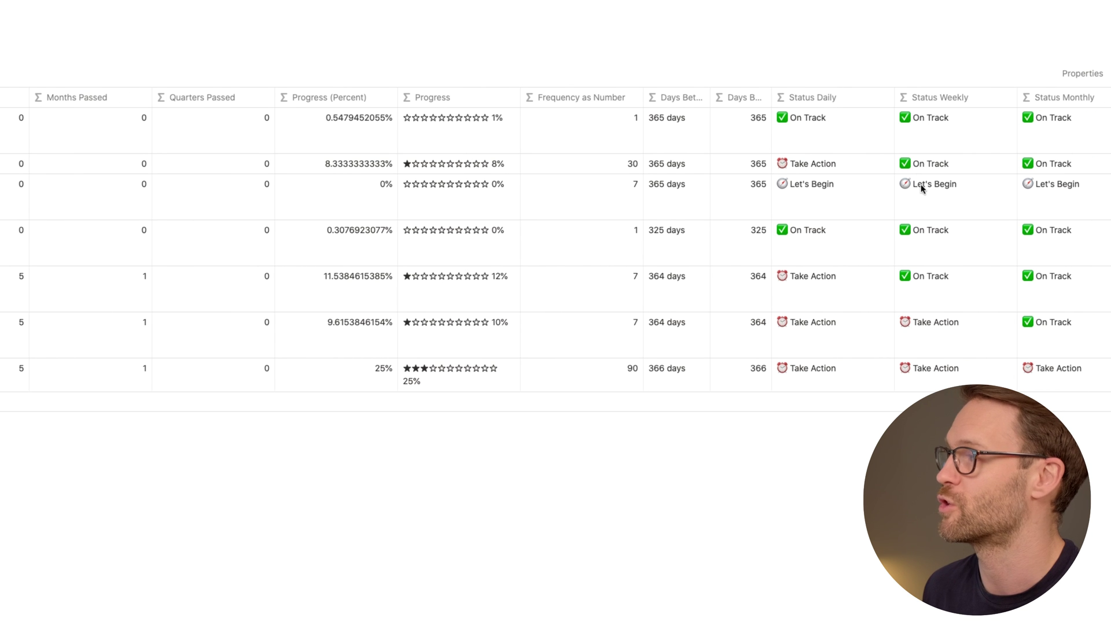
scroll(950, 264, right, 12)
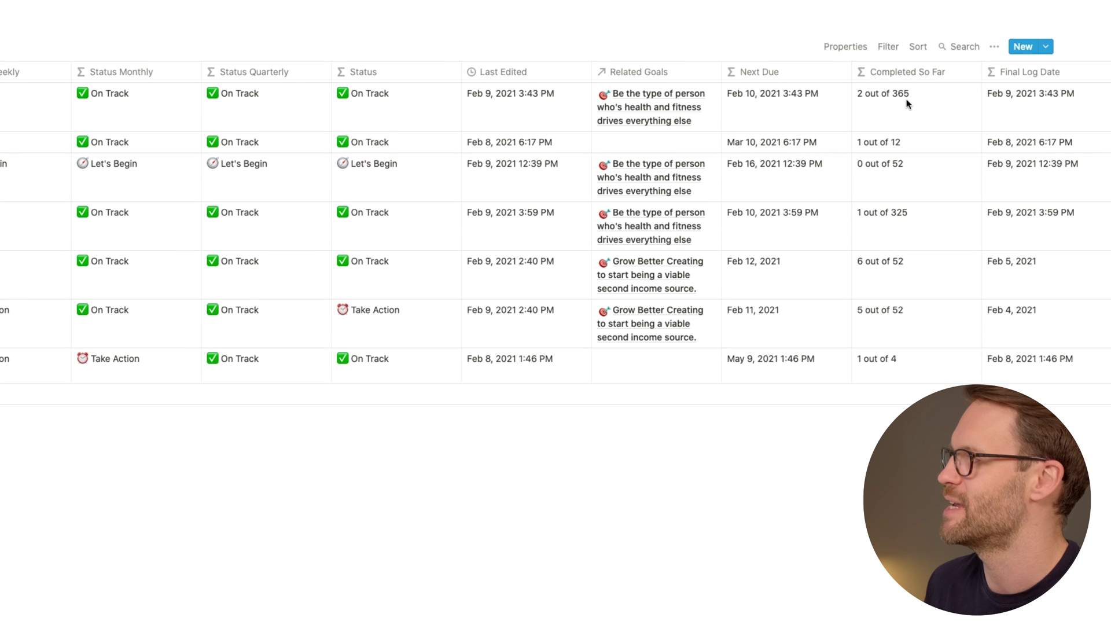
click(939, 111)
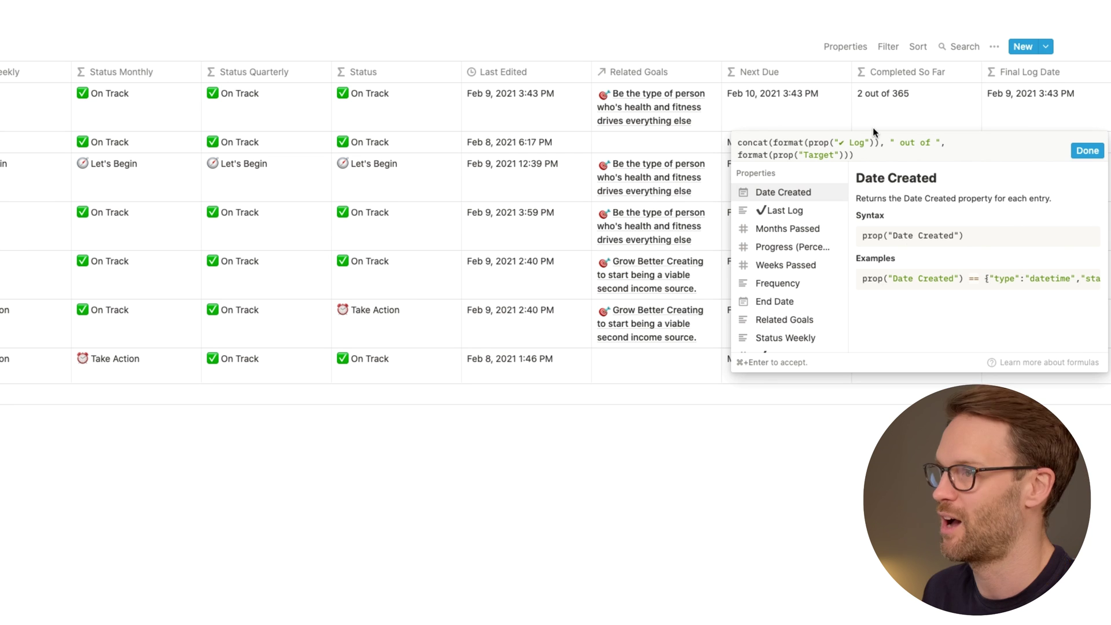
key(Escape)
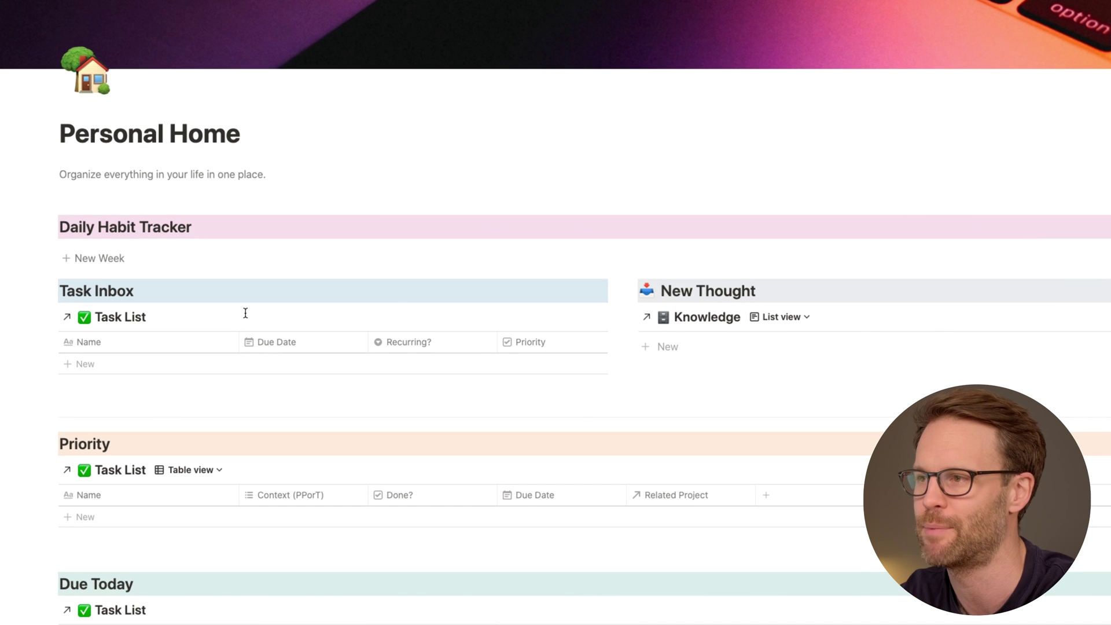
- Add a 'Week: 8th Feb' block, expand it to show its habit cards, and peek at its Progress Report
click(102, 259)
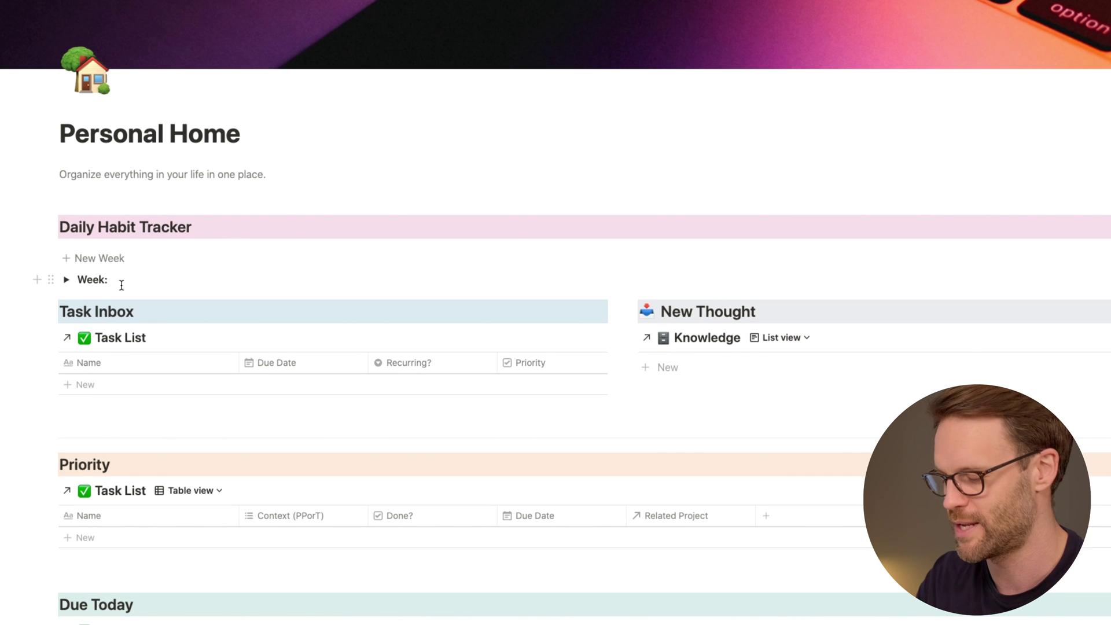
click(67, 280)
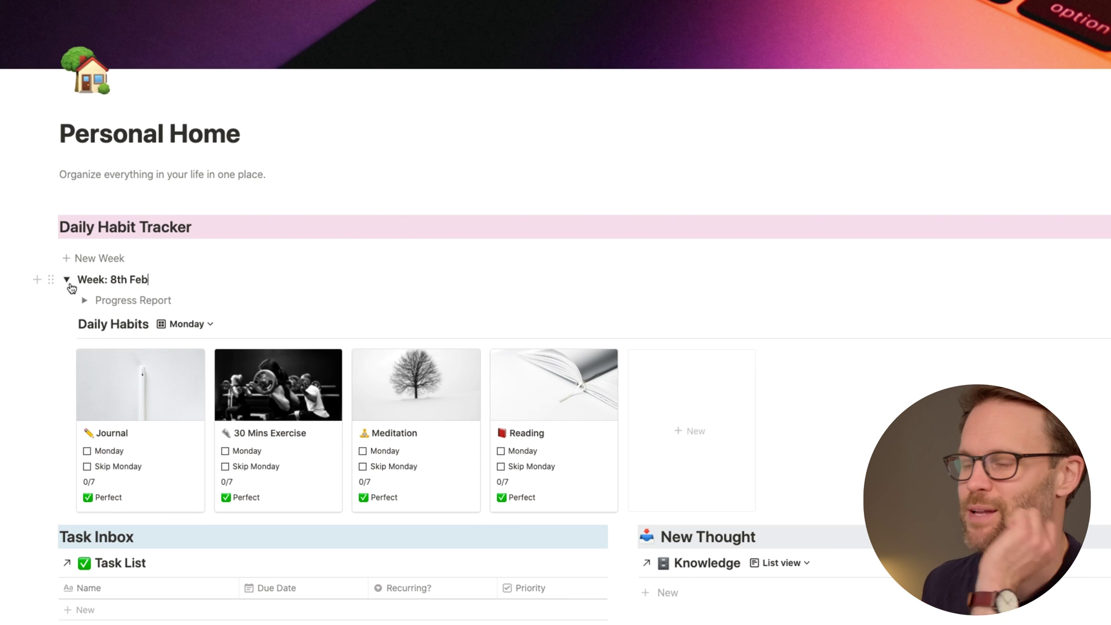
mouse_move(248, 367)
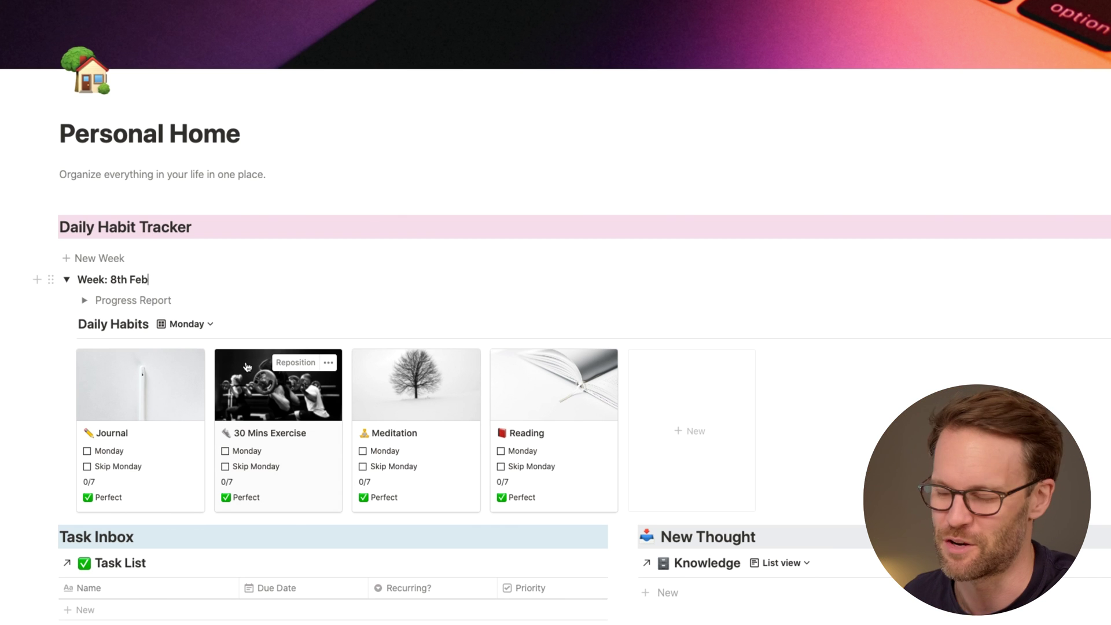
click(85, 302)
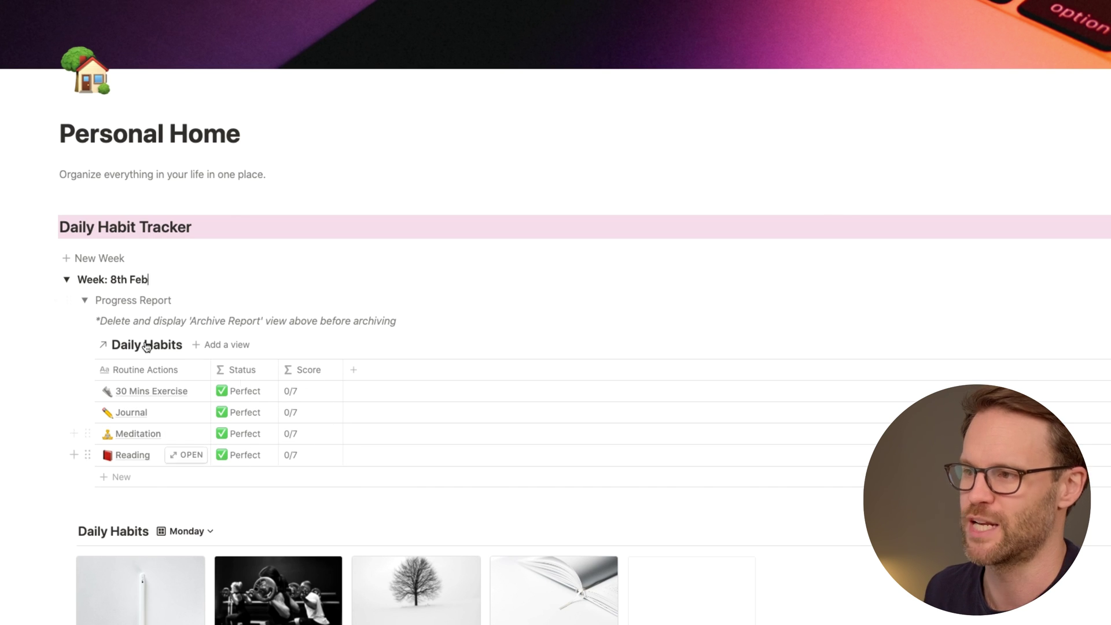
click(85, 300)
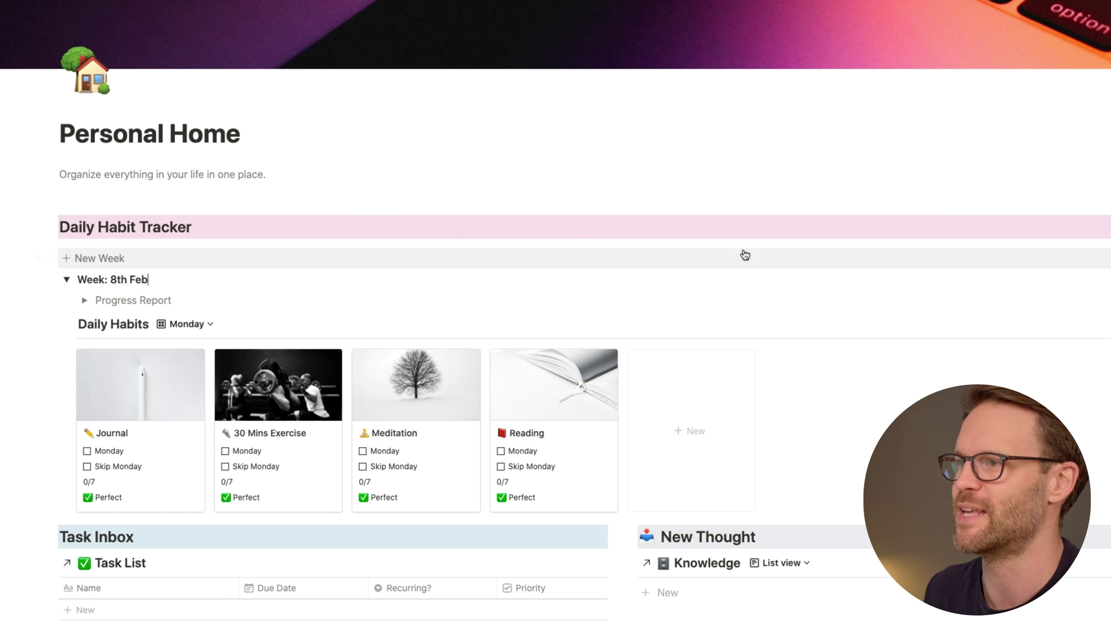
- Collapse the template week and switch the 8th Feb Daily Habits view to Tuesday's cards
click(148, 279)
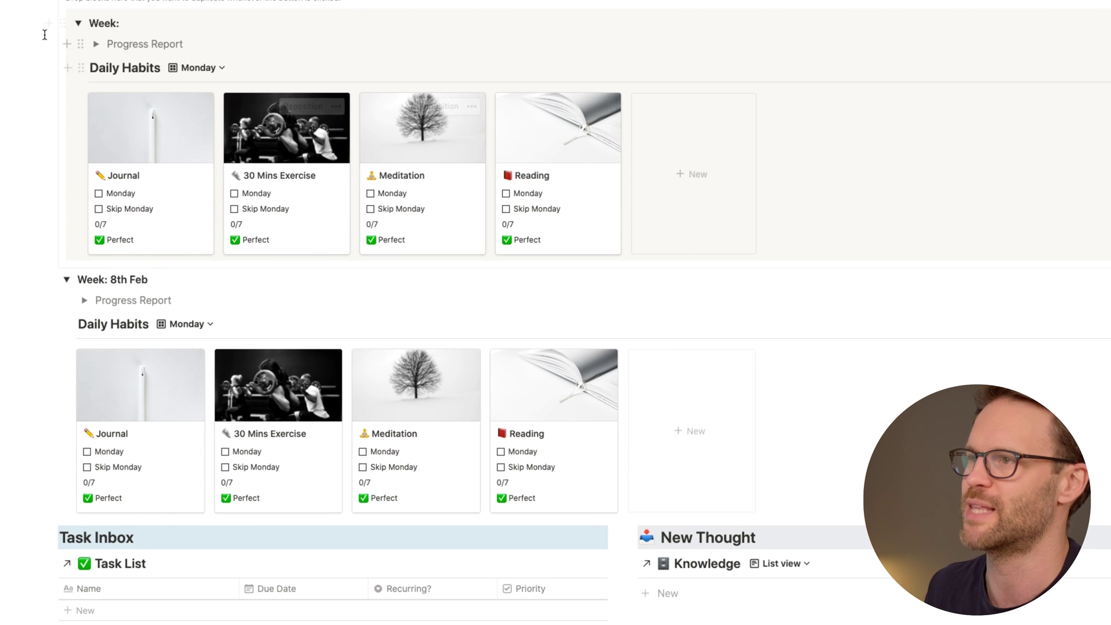
click(77, 24)
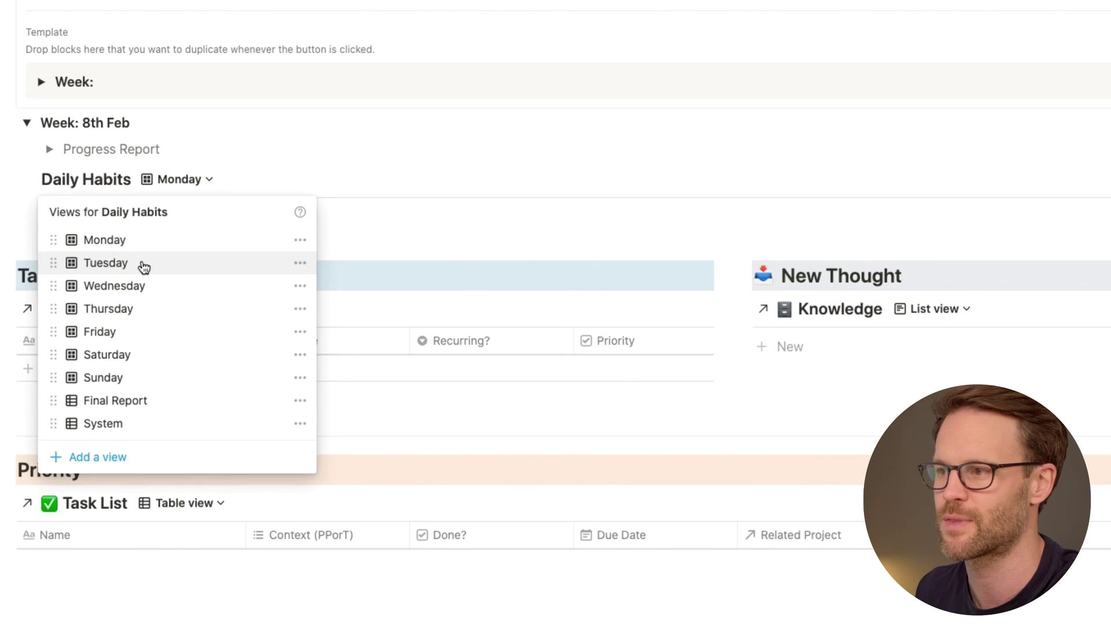
click(106, 263)
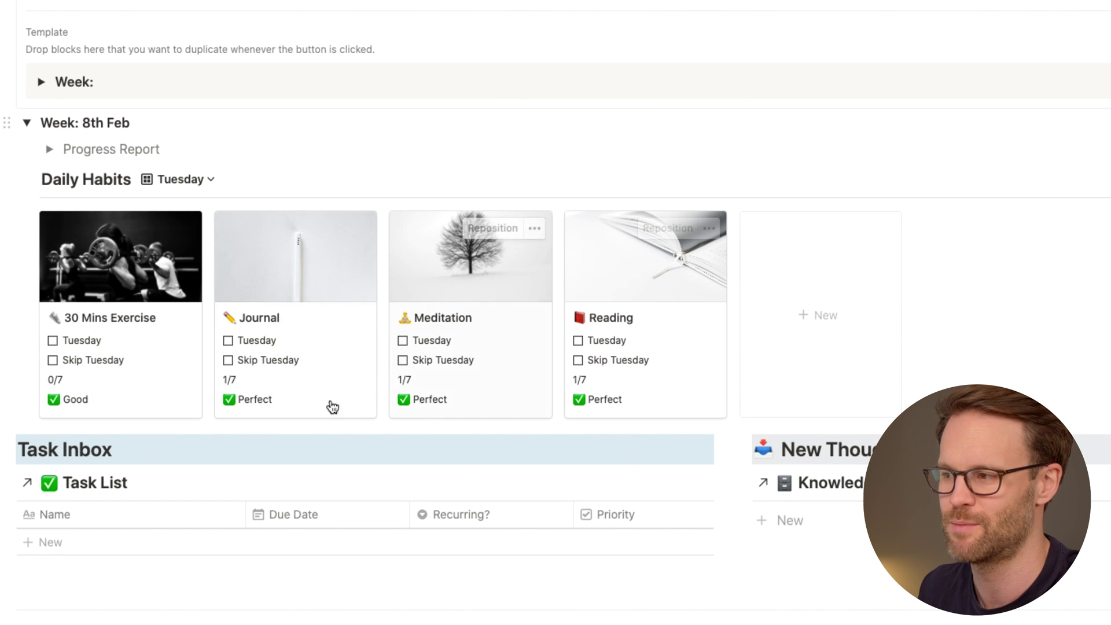
- Tick Tuesday for Exercise, Journal, Meditation and Reading, plus two Wednesday habits
click(53, 340)
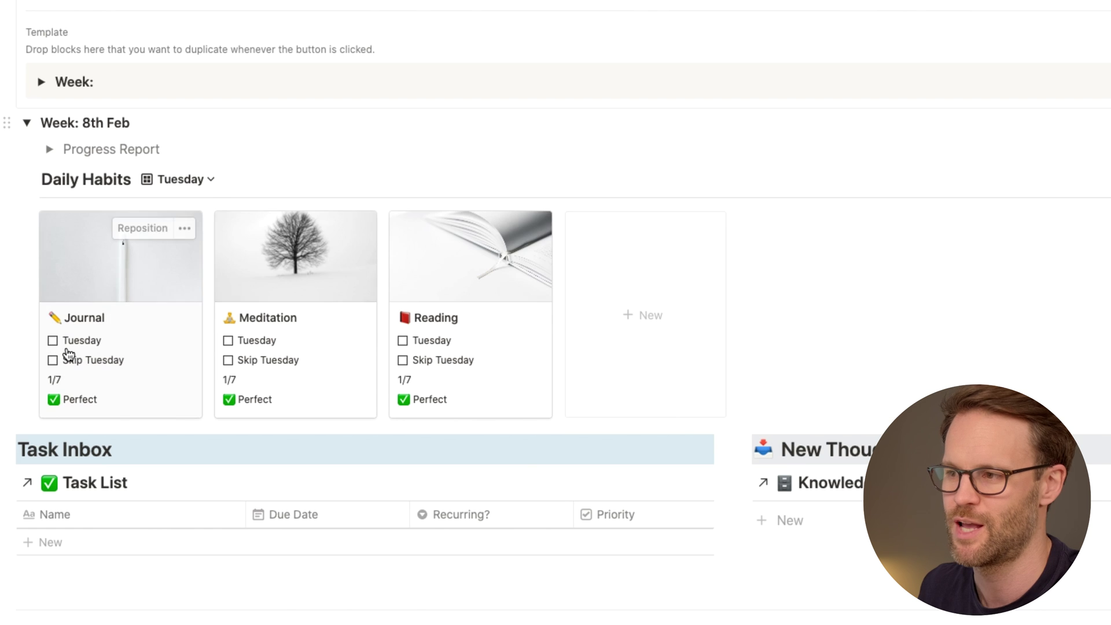
click(53, 340)
click(53, 340)
click(52, 340)
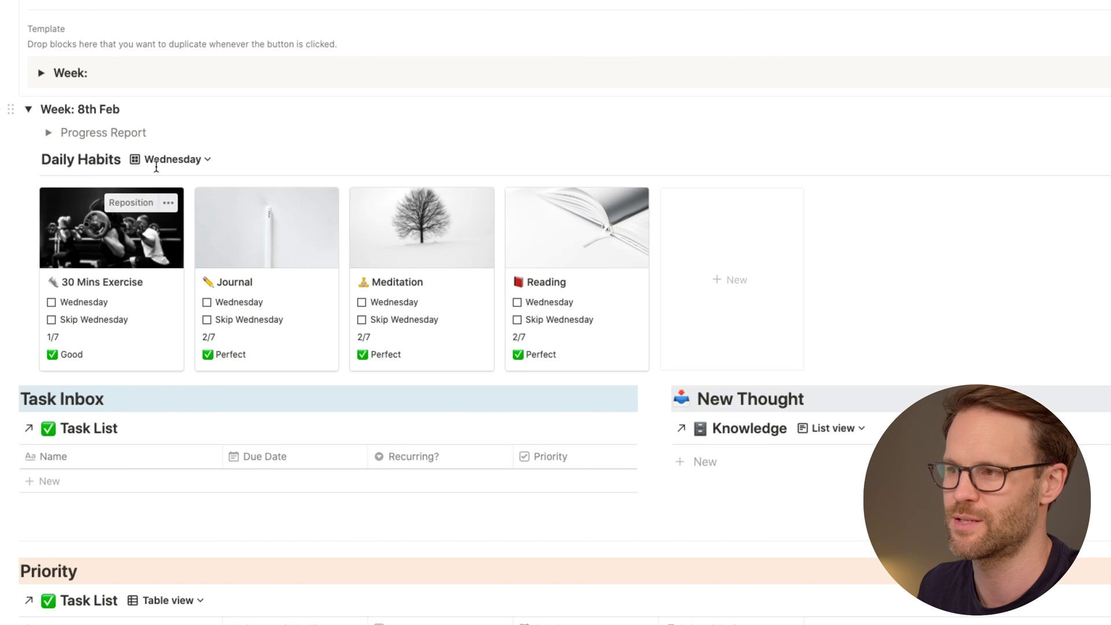
click(50, 301)
click(51, 300)
click(167, 159)
- Step through the Saturday and Sunday views, then show the Final Report table of weekly scores
click(206, 315)
click(167, 160)
click(136, 336)
click(179, 159)
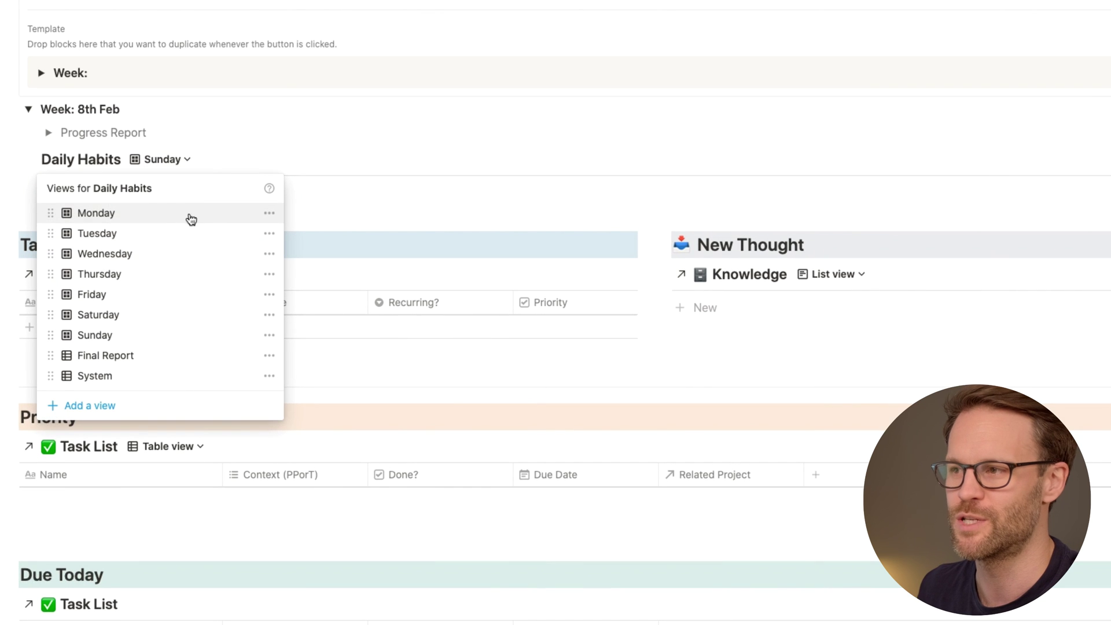
click(141, 357)
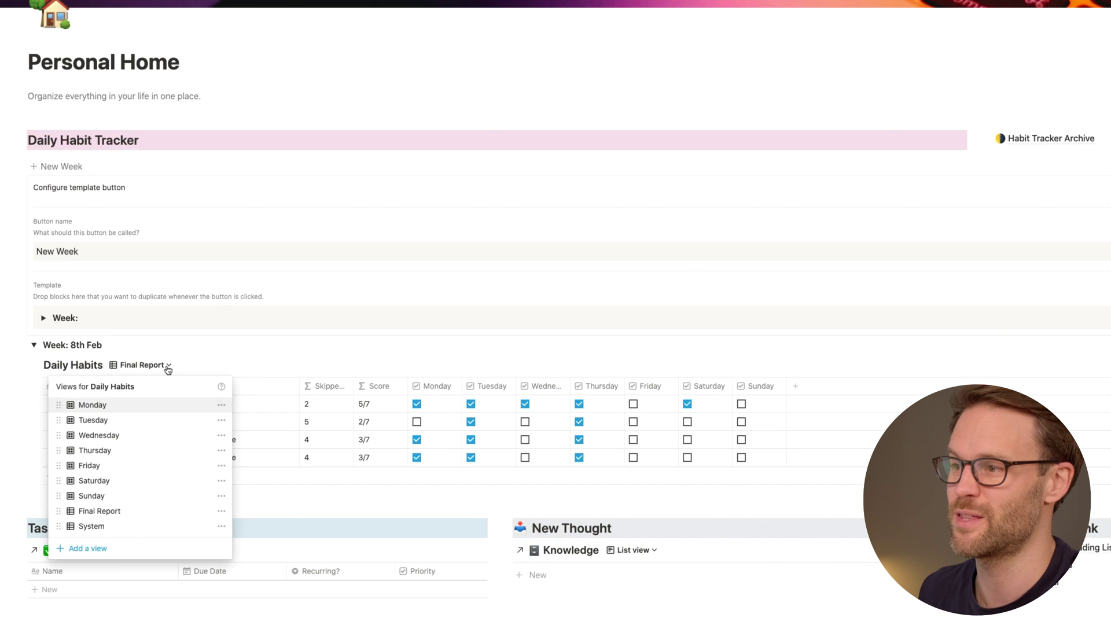
- Collapse the Week: 8th Feb block and drag it into the Habit Tracker Archive page
click(145, 365)
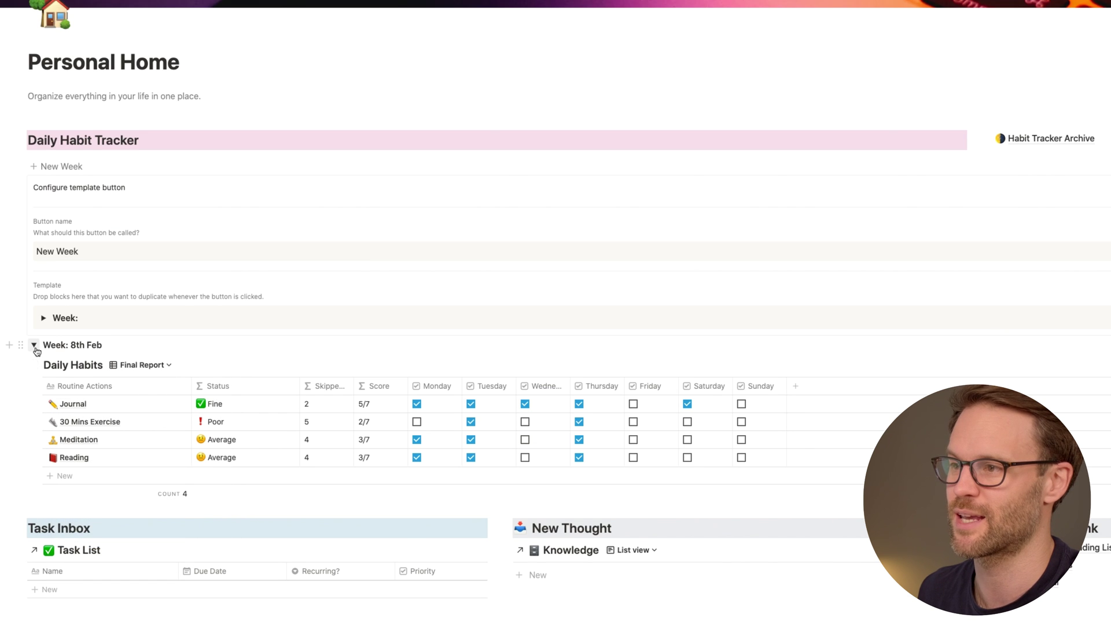
click(34, 345)
drag(20, 345, 1051, 142)
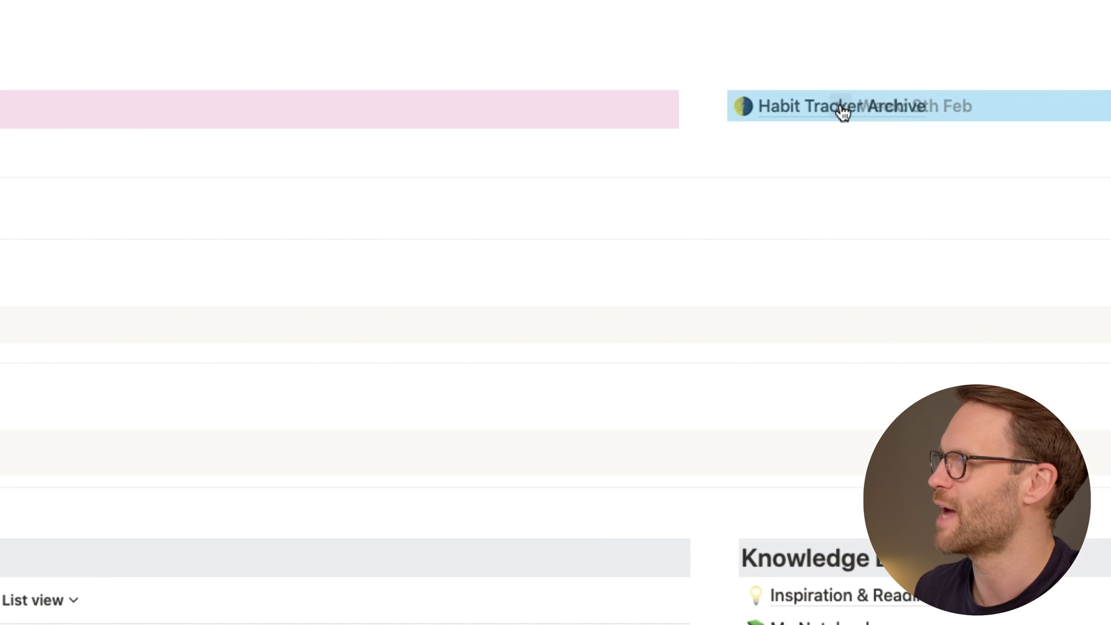
drag(842, 110, 821, 110)
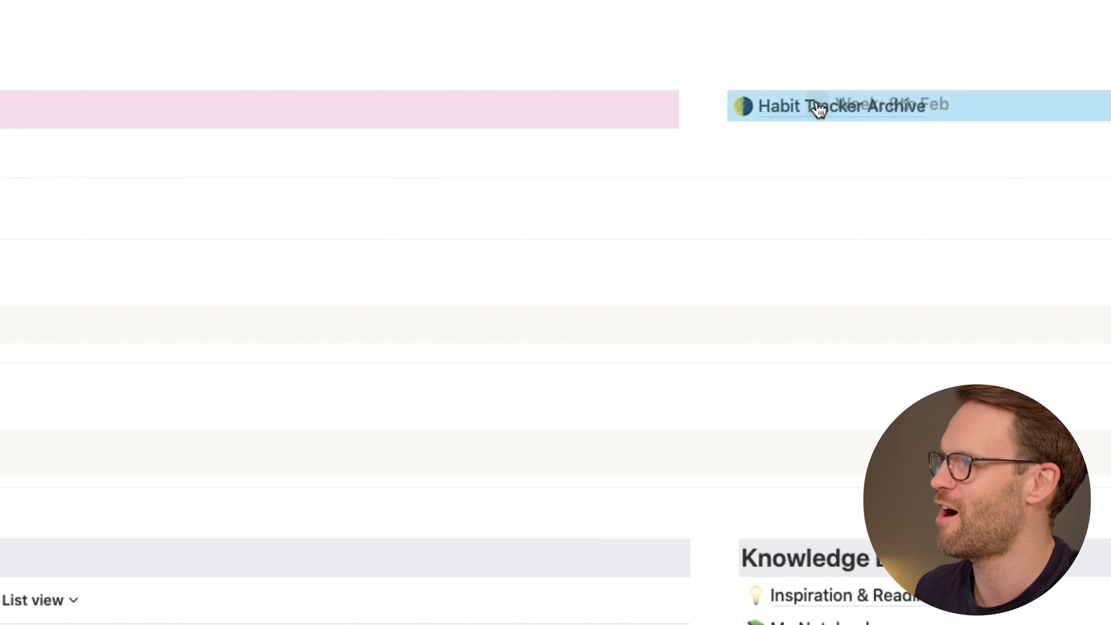
- Open the Habit Tracker Archive, expand the archived 8th Feb week and narrow its Status column
click(798, 111)
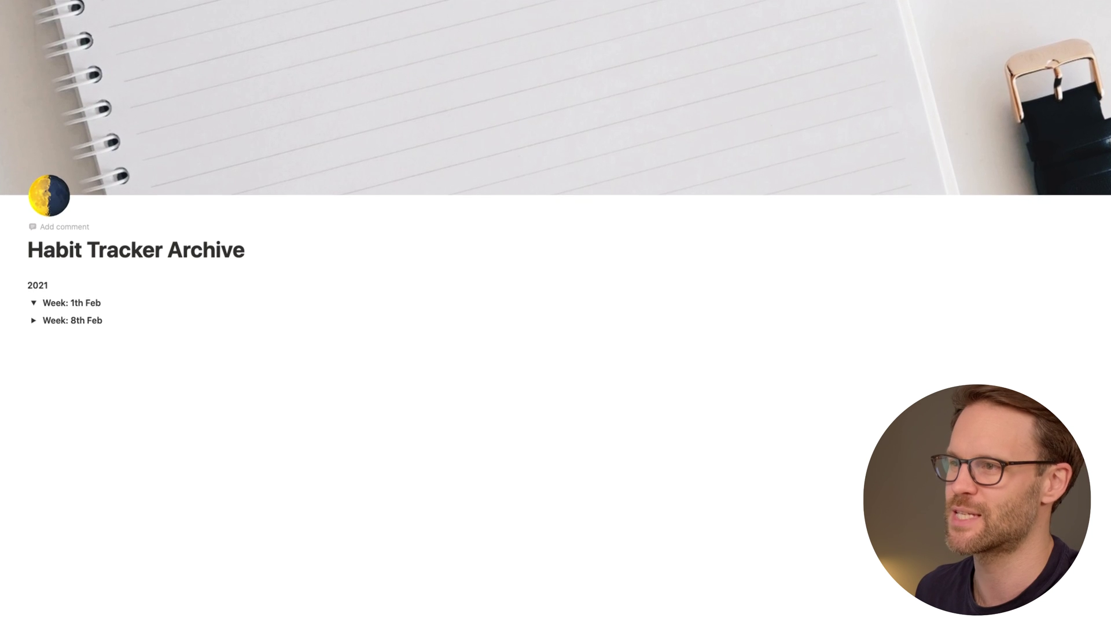
click(33, 337)
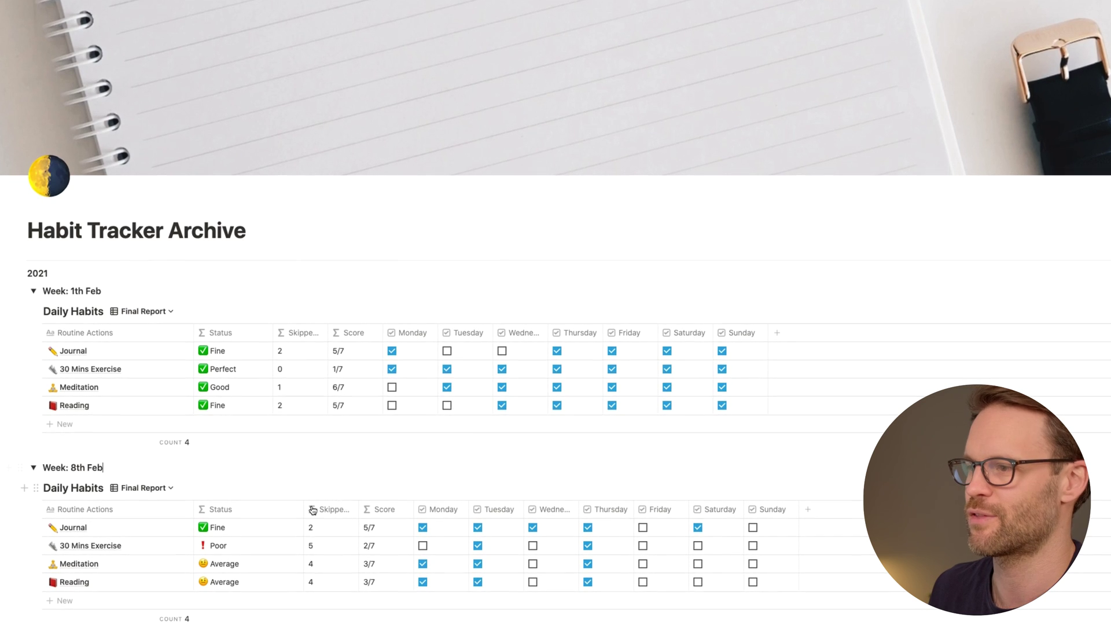
drag(304, 501, 274, 502)
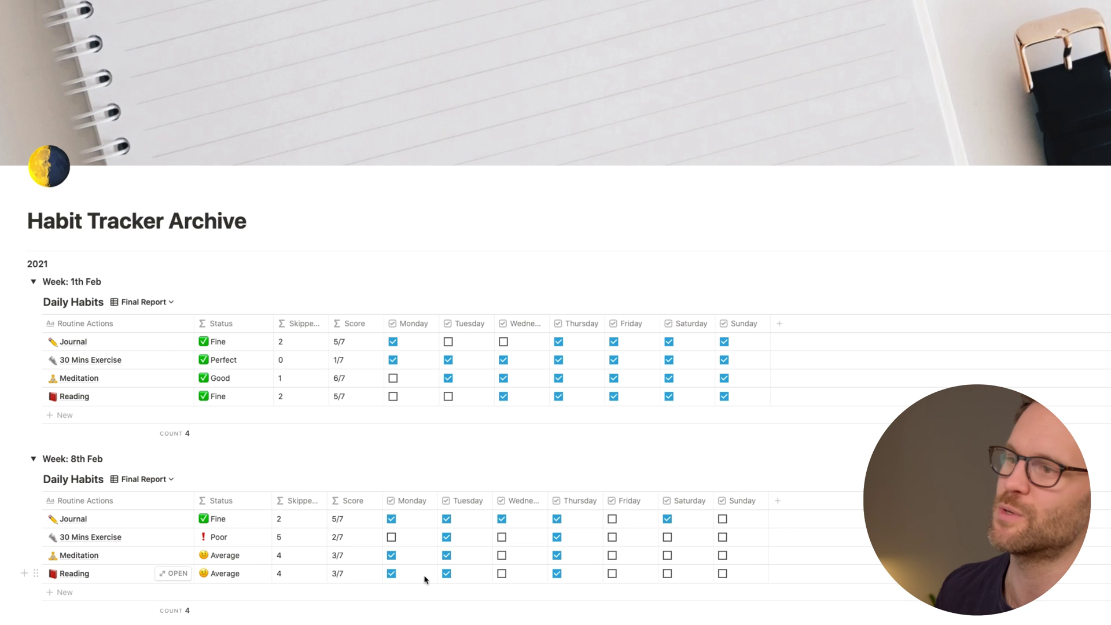
scroll(419, 578, down, 3)
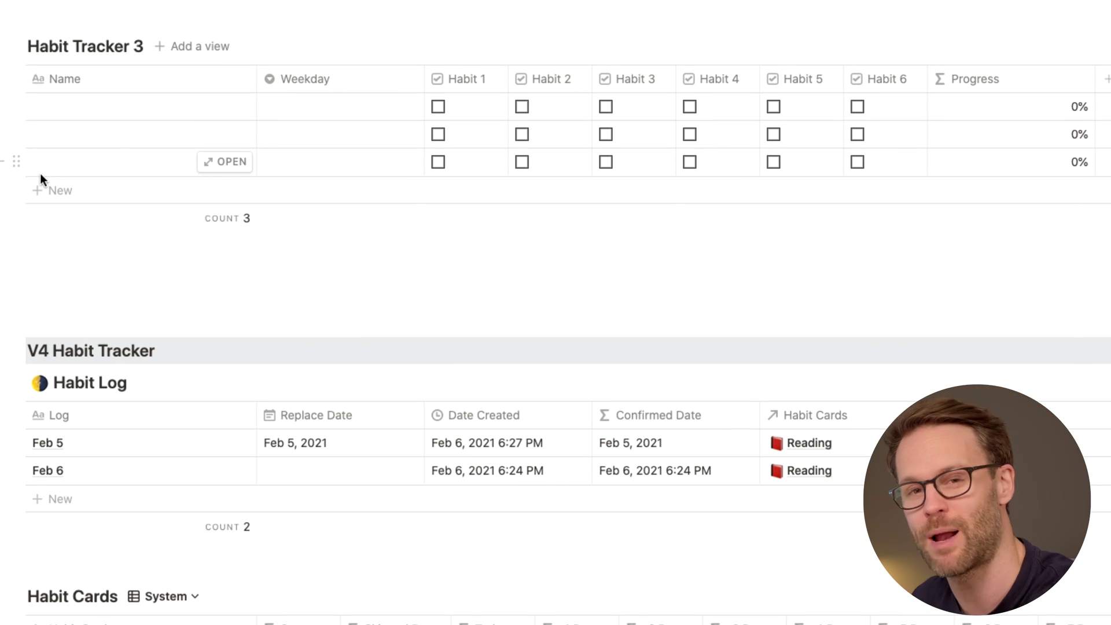
- Name the first Habit Tracker 3 row 'Feb 4' and set its Weekday to Monday
click(75, 107)
text(Feb 4)
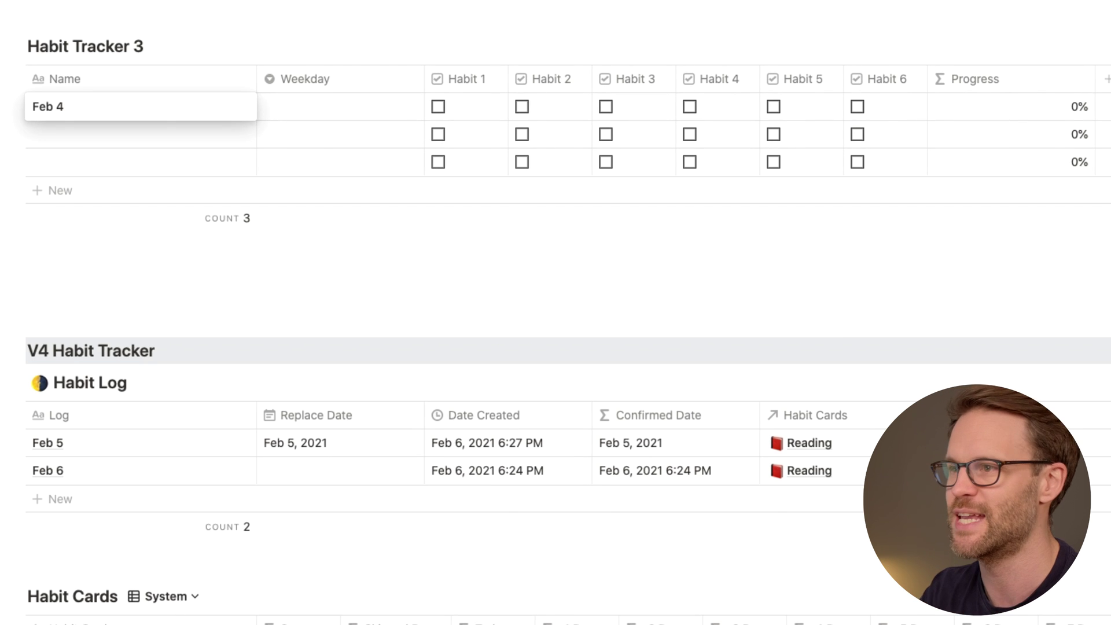
click(338, 107)
click(317, 162)
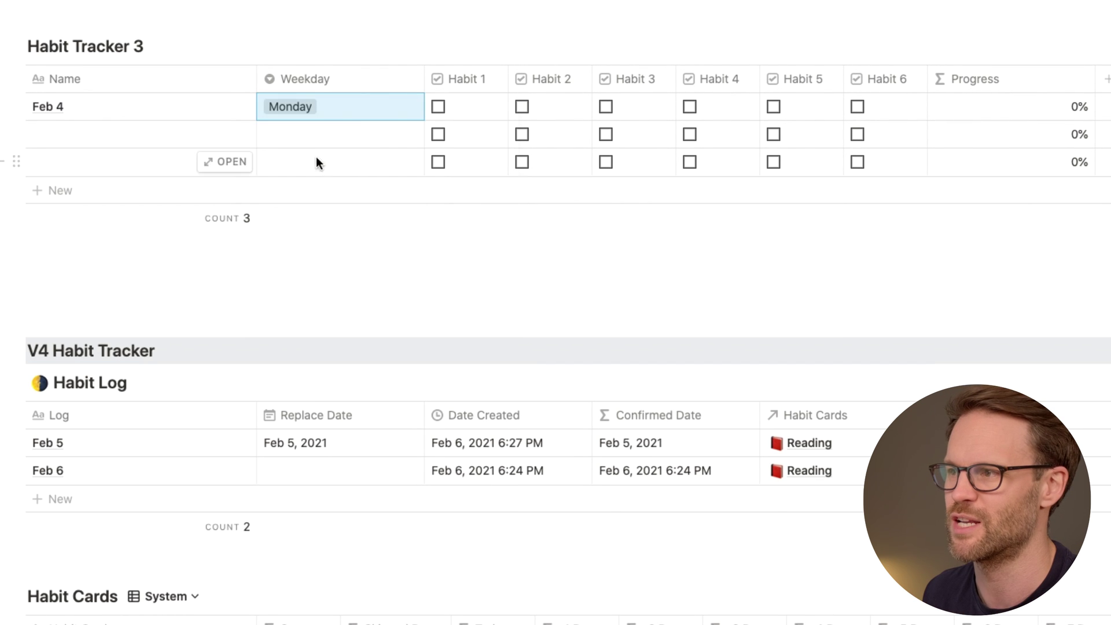
- Tick the Feb 4 habit checkboxes, leaving Habit 5 unticked
click(439, 107)
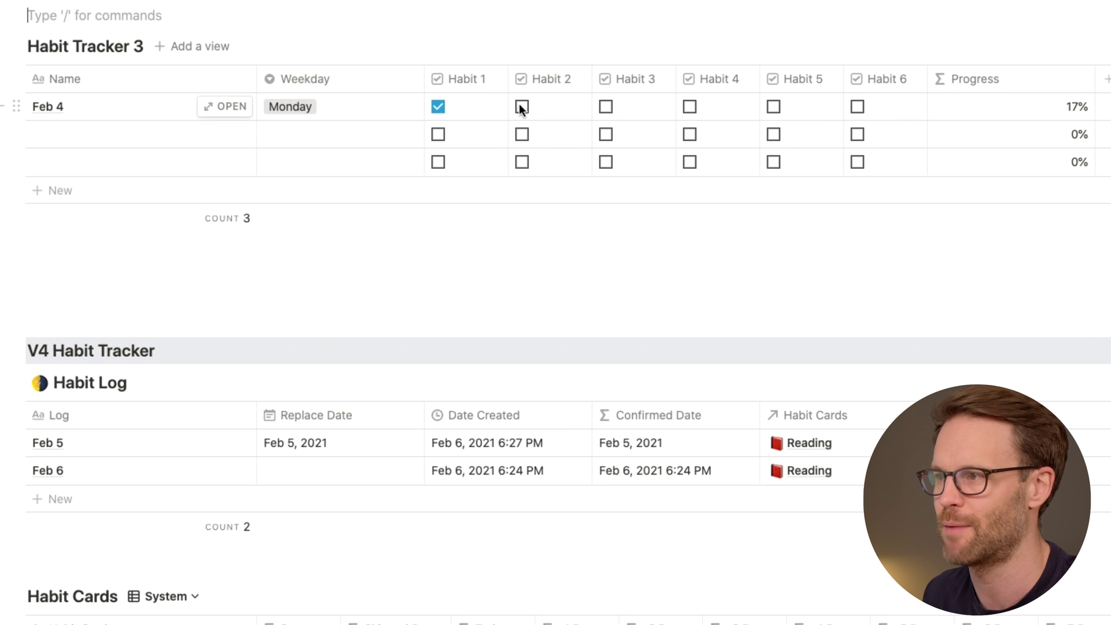
click(688, 107)
click(774, 107)
click(856, 108)
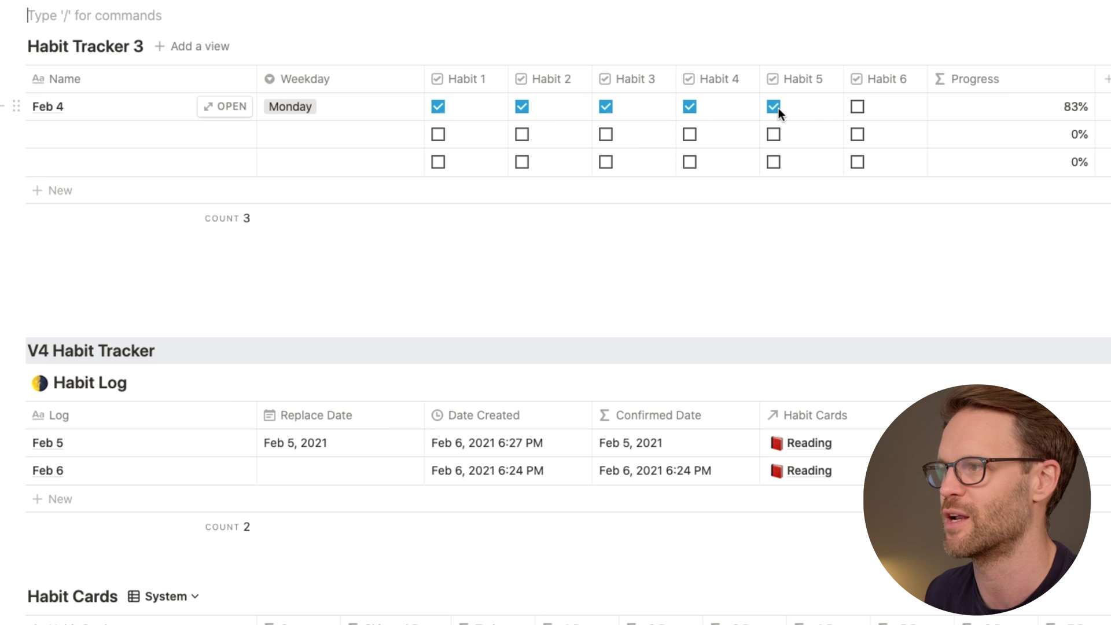
click(56, 132)
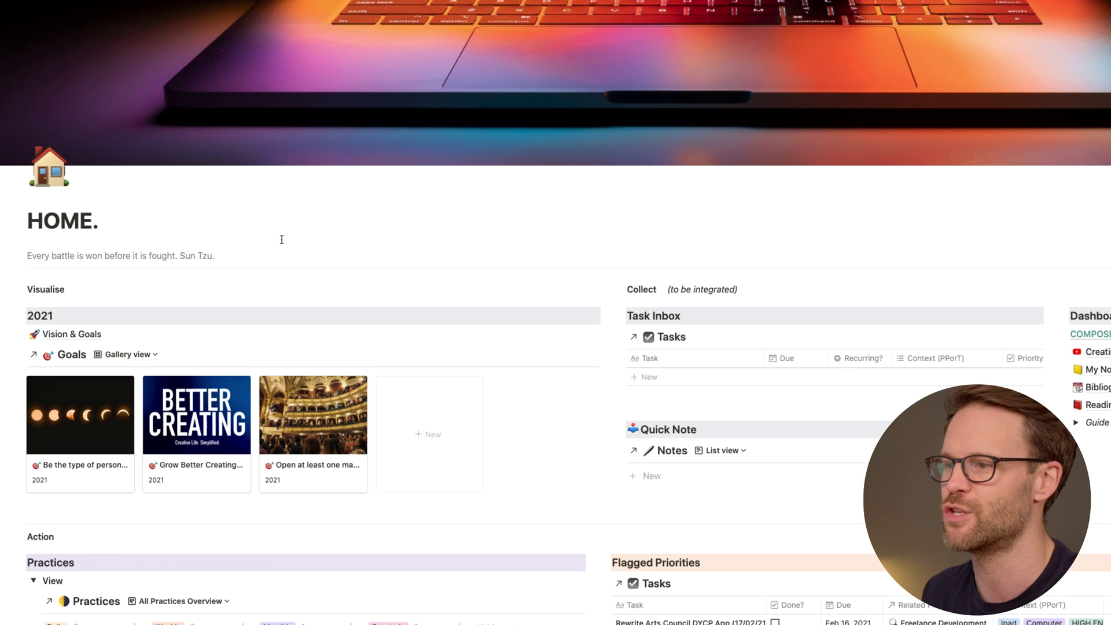
- Scroll down the HOME page to the Practices board in the Action section
scroll(319, 360, down, 6)
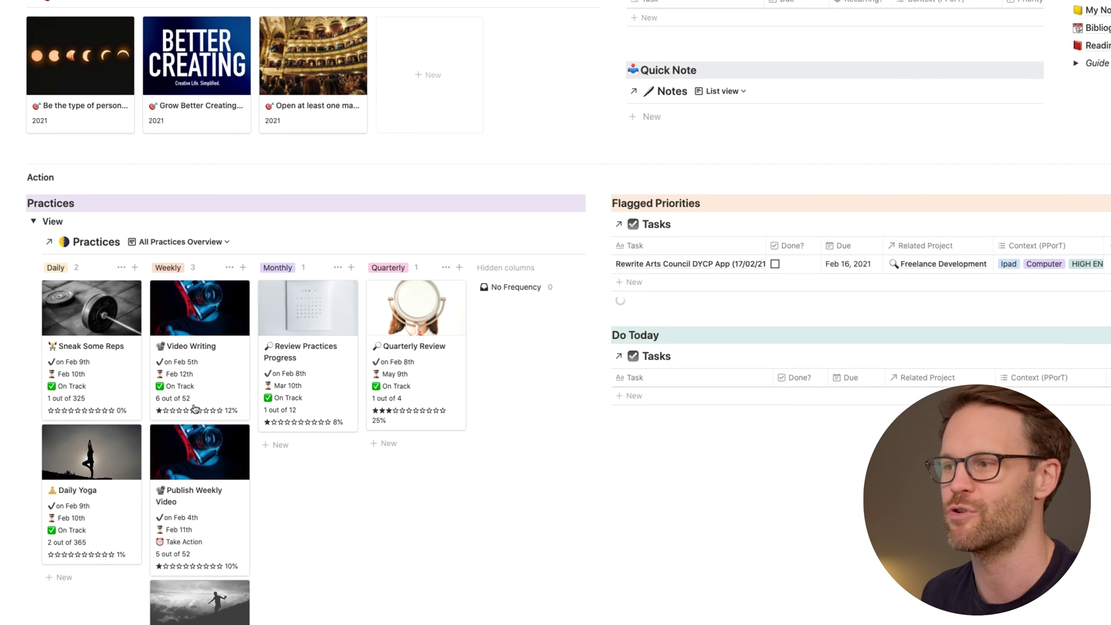